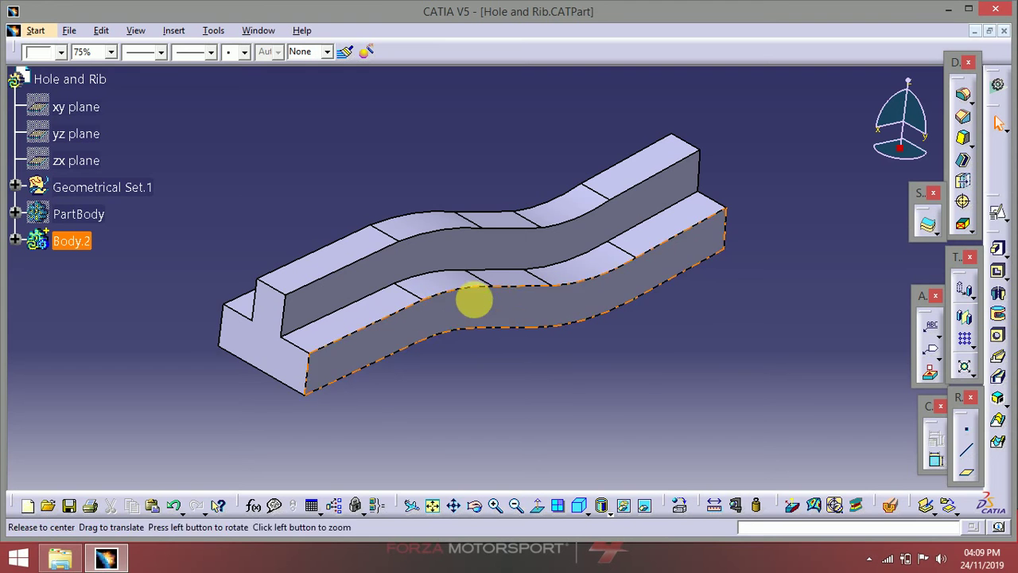
# Run a local update on Body.2 and insert a new body into the part.
pyautogui.rightClick(73, 241)
pyautogui.click(141, 489)
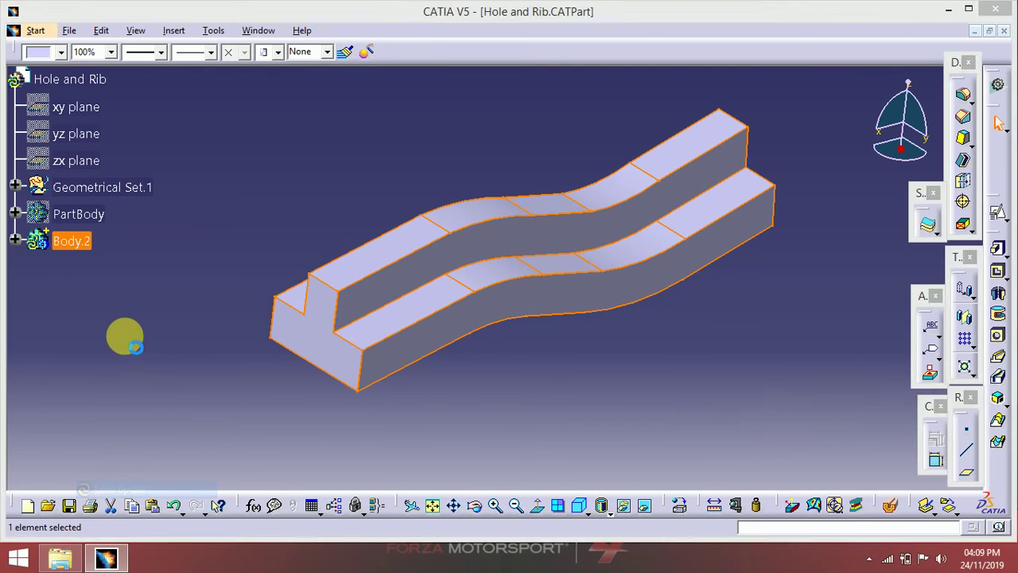
pyautogui.click(125, 336)
pyautogui.click(181, 33)
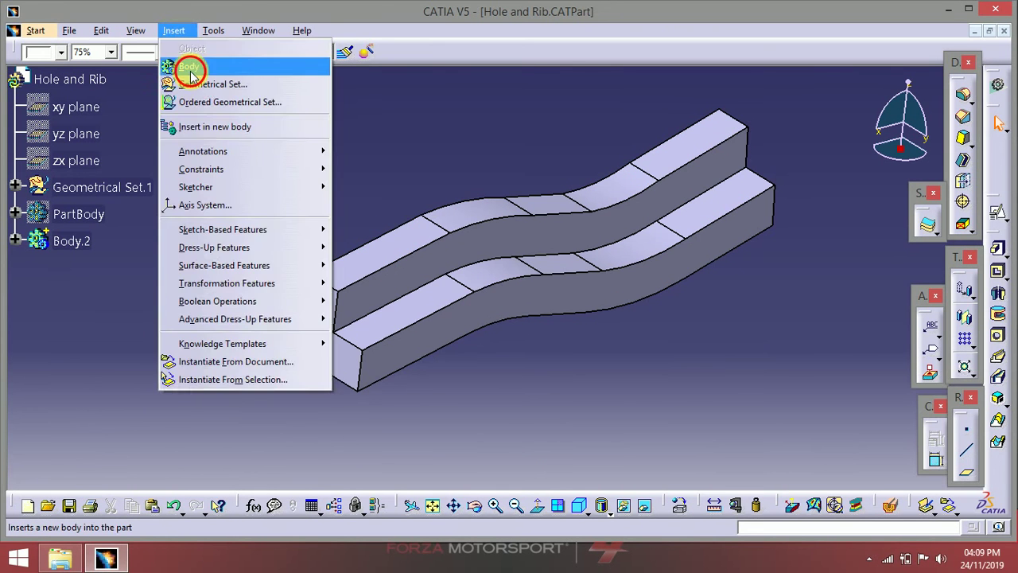
pyautogui.click(189, 71)
# Copy Sketch.4 and Sketch.5 from under Rib.1 in Body.2.
pyautogui.click(14, 240)
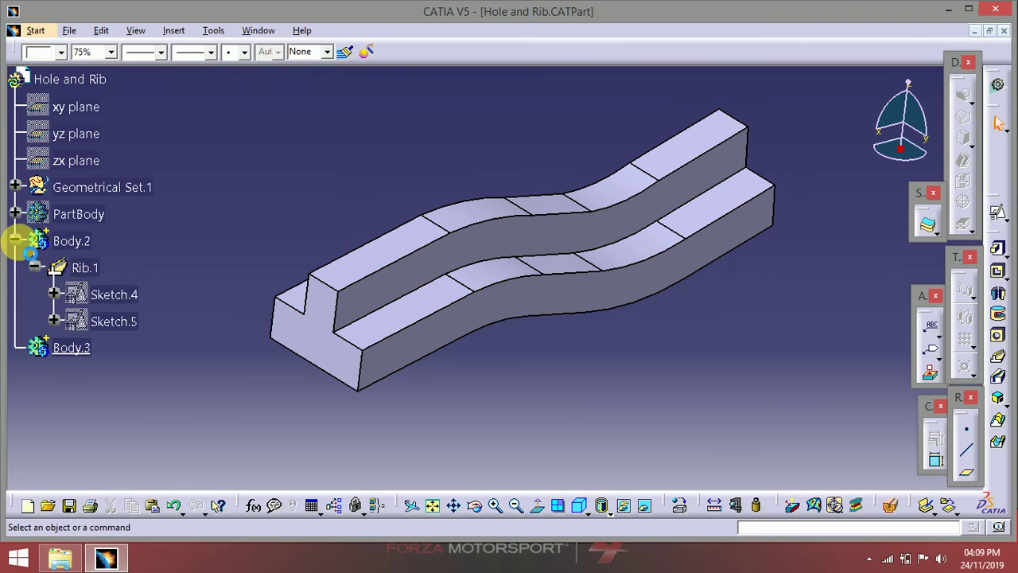
pyautogui.rightClick(113, 326)
pyautogui.click(151, 165)
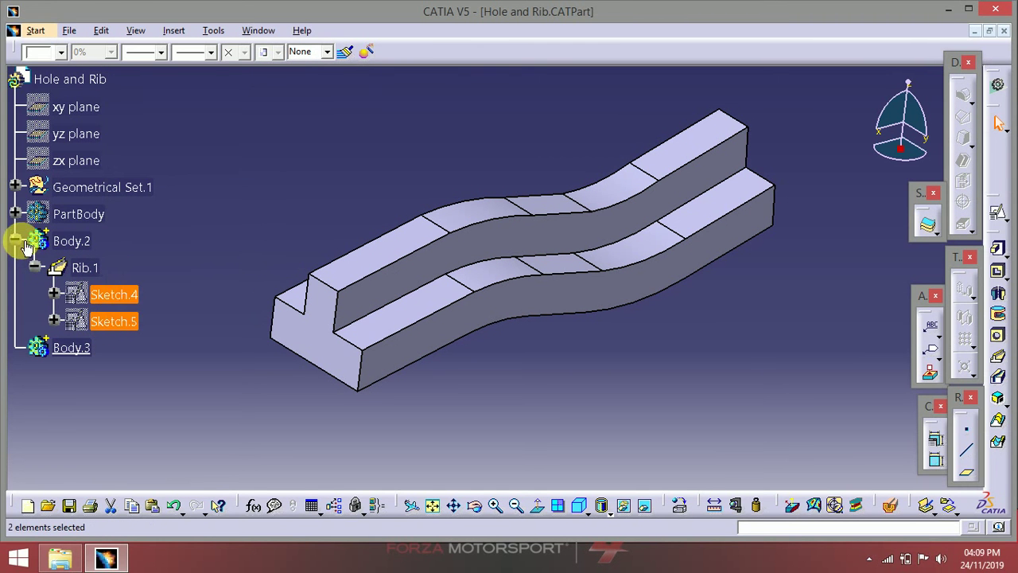
pyautogui.click(15, 240)
# Paste the copied sketches into Body.3 with Paste Special, using the As specified in Part document format.
pyautogui.rightClick(70, 269)
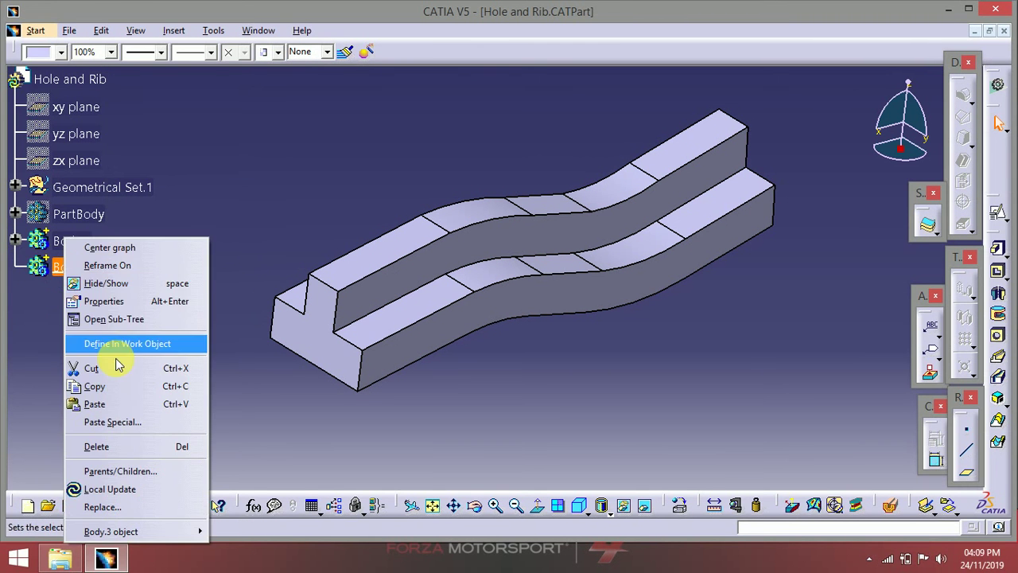
pyautogui.click(122, 406)
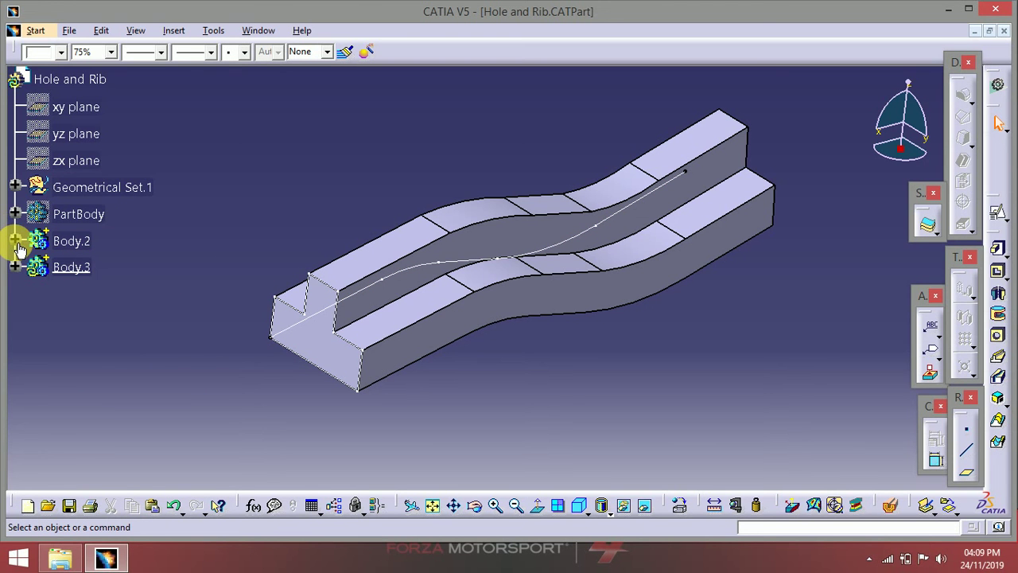
pyautogui.click(37, 267)
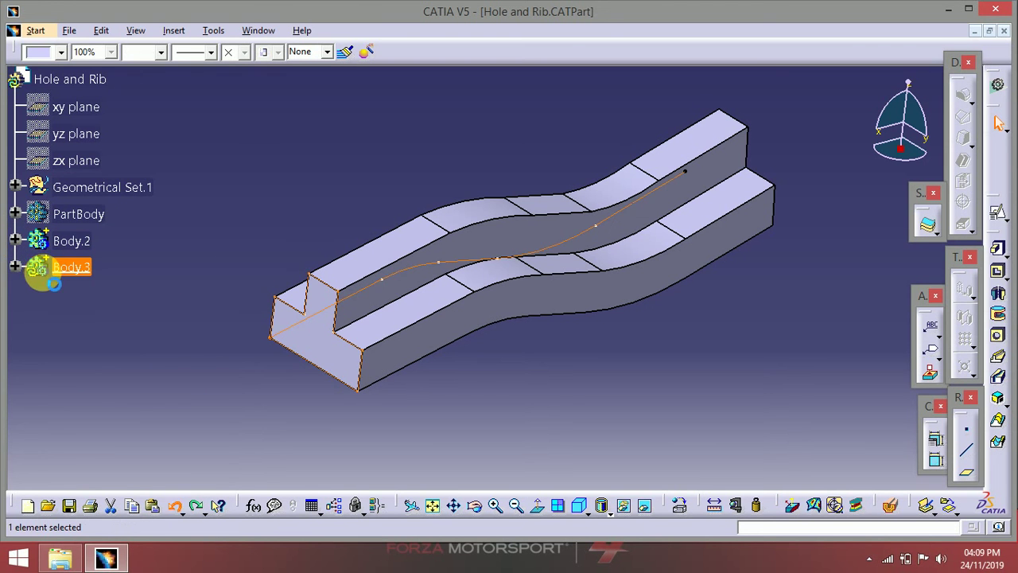
pyautogui.rightClick(53, 268)
pyautogui.click(127, 422)
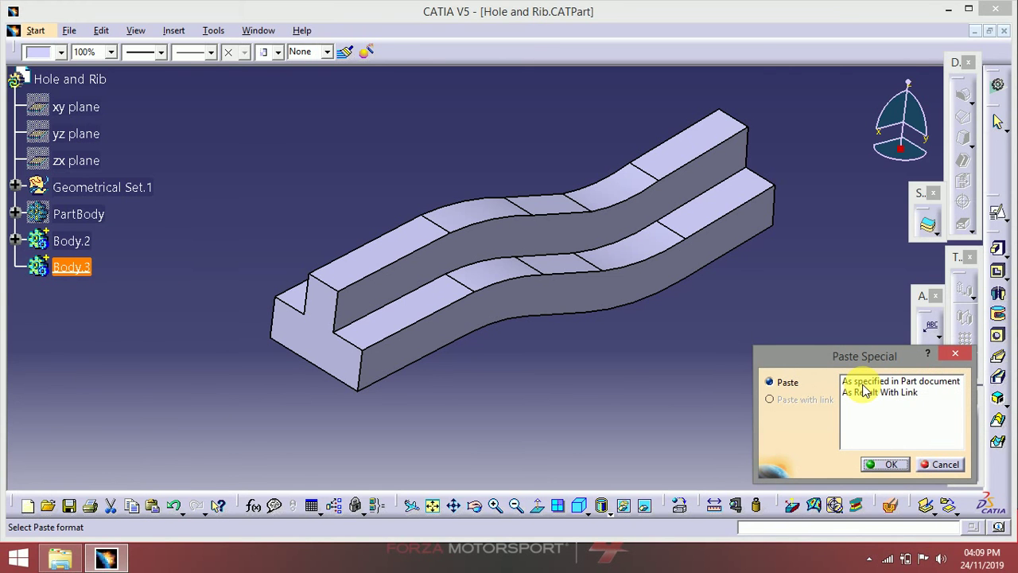
pyautogui.doubleClick(864, 385)
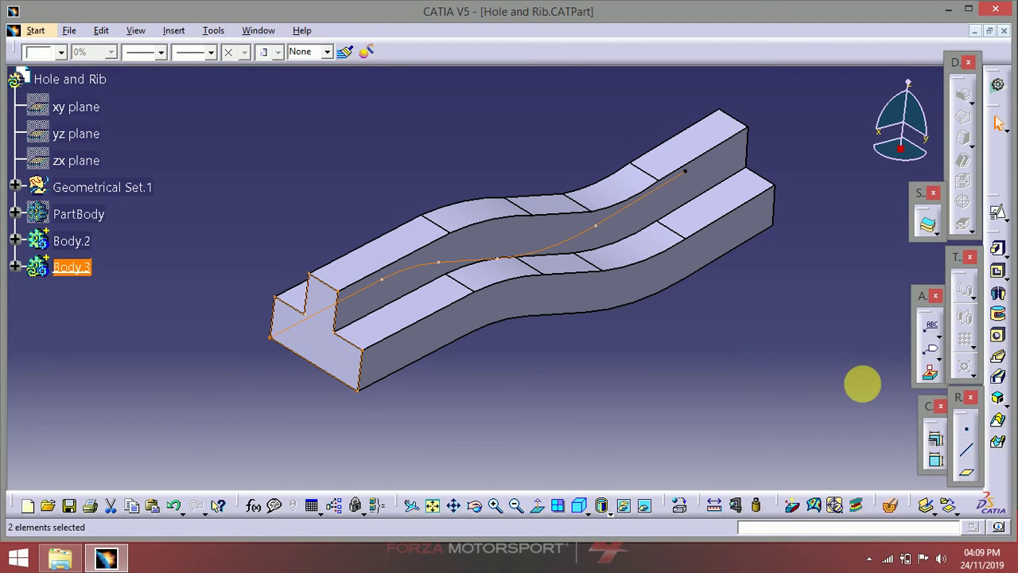
pyautogui.click(156, 298)
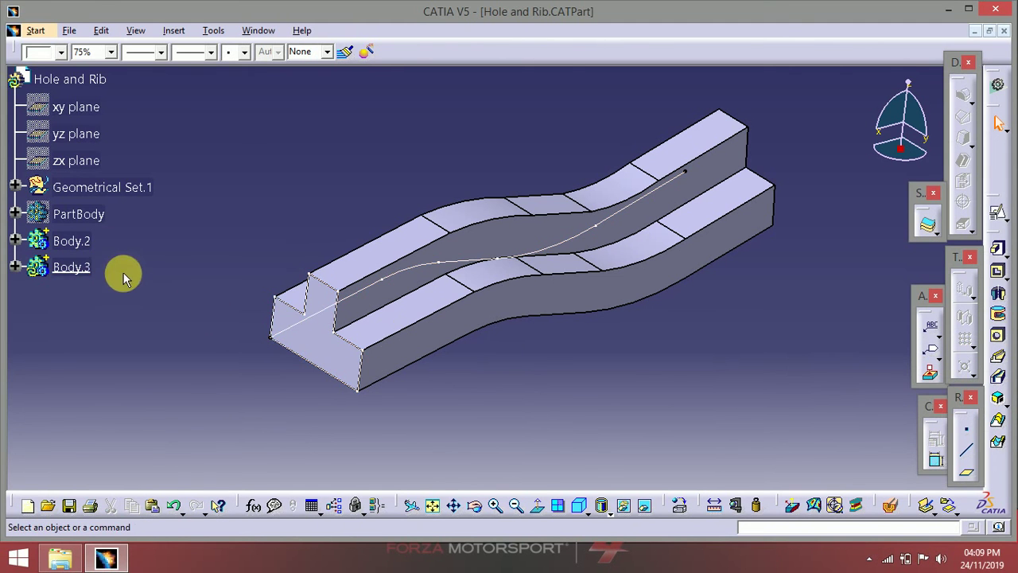
# Hide Body.2 and run a local update on Body.3.
pyautogui.click(17, 270)
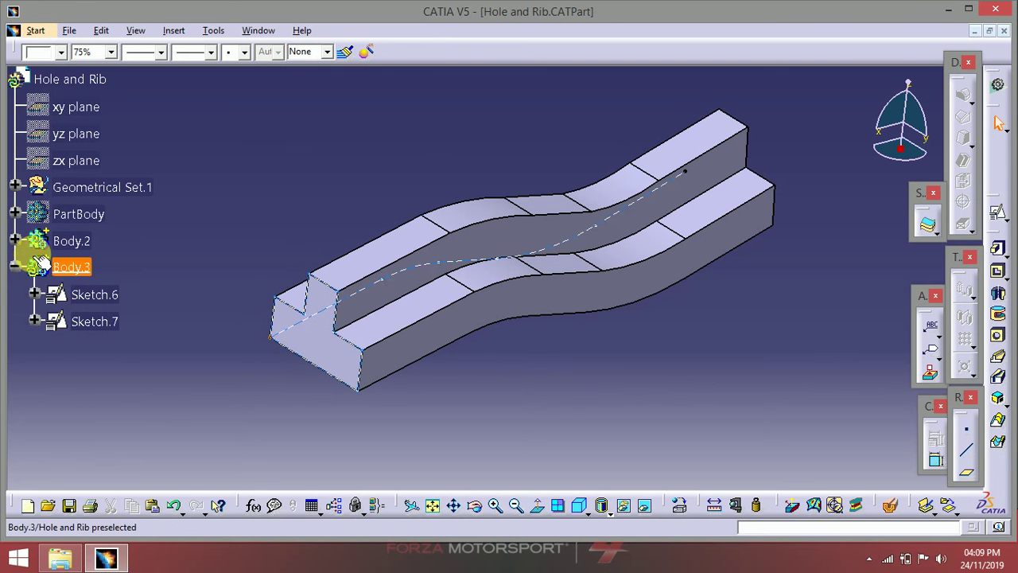
pyautogui.click(15, 240)
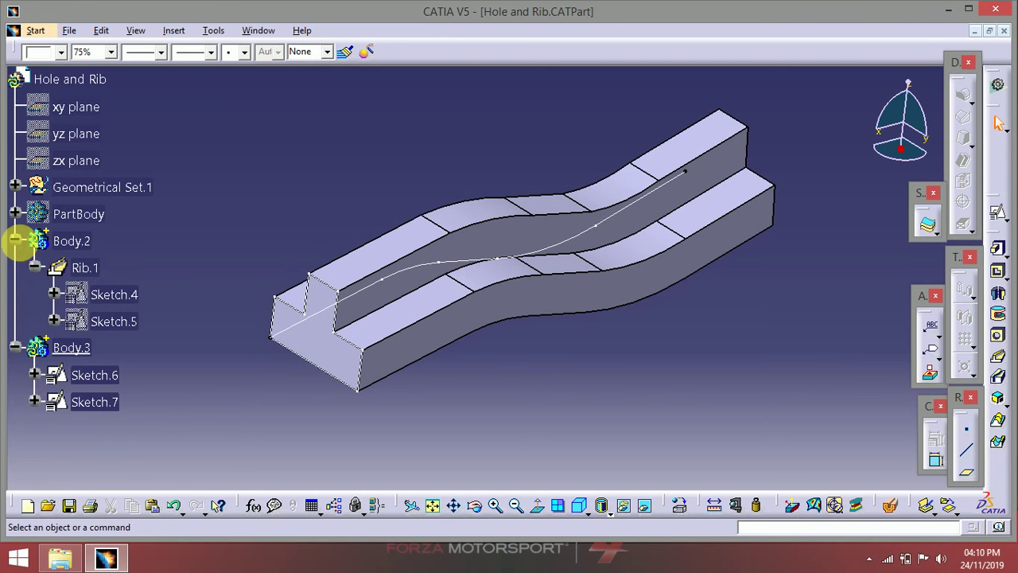
pyautogui.click(17, 241)
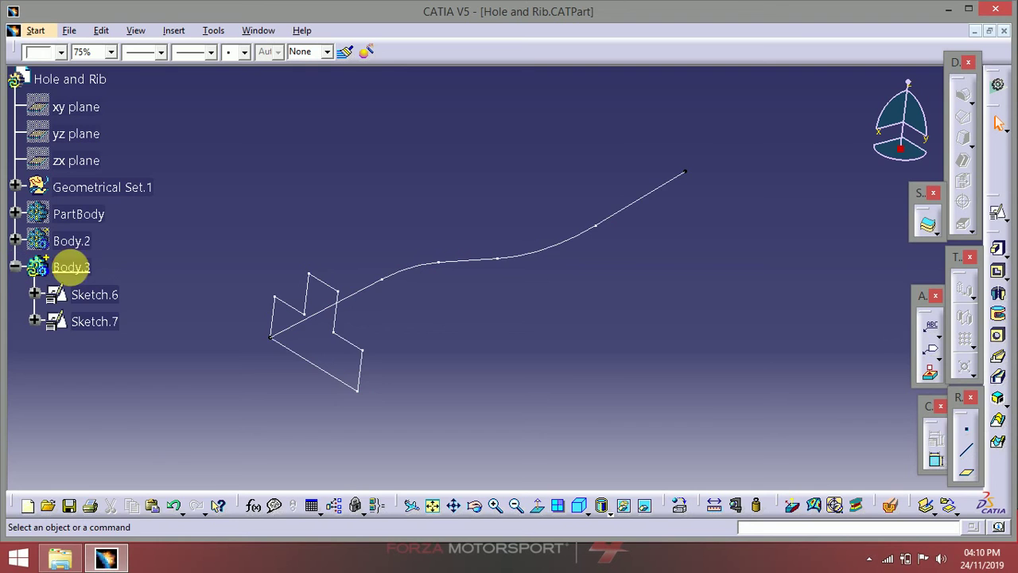
pyautogui.rightClick(72, 268)
pyautogui.click(160, 484)
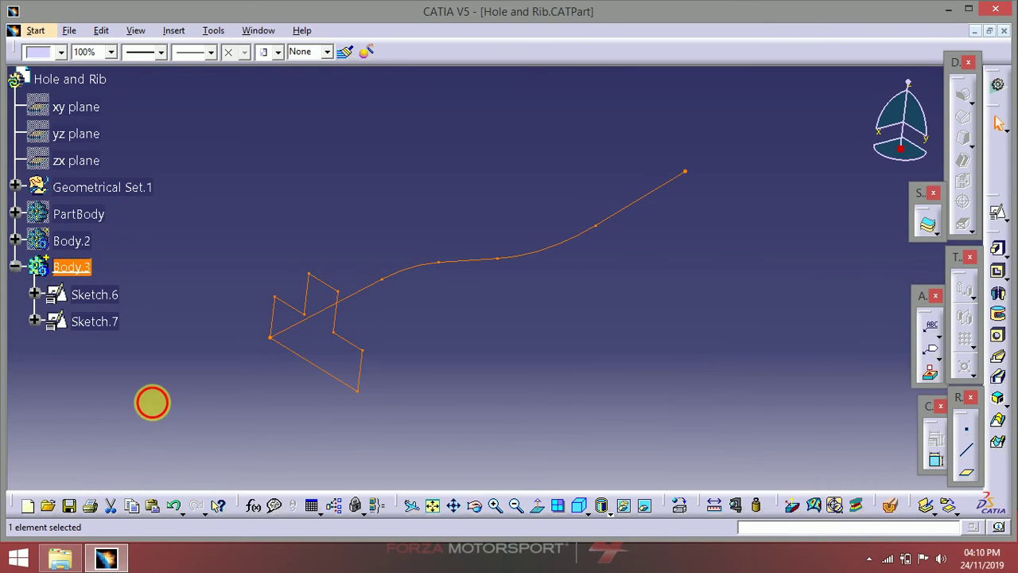
pyautogui.click(152, 402)
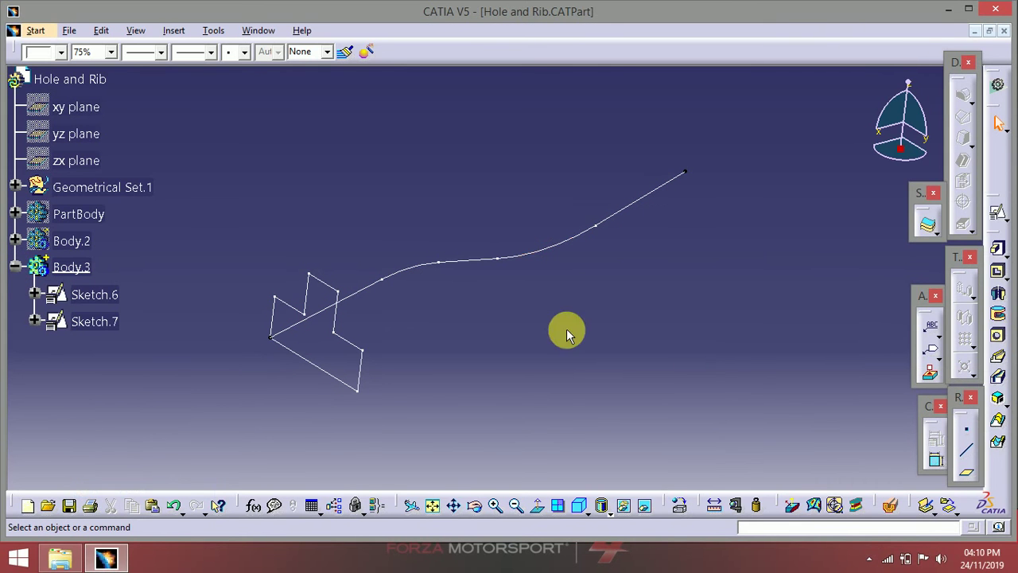
# Open the path sketch, Sketch.7, of Body.3 for editing.
pyautogui.doubleClick(531, 262)
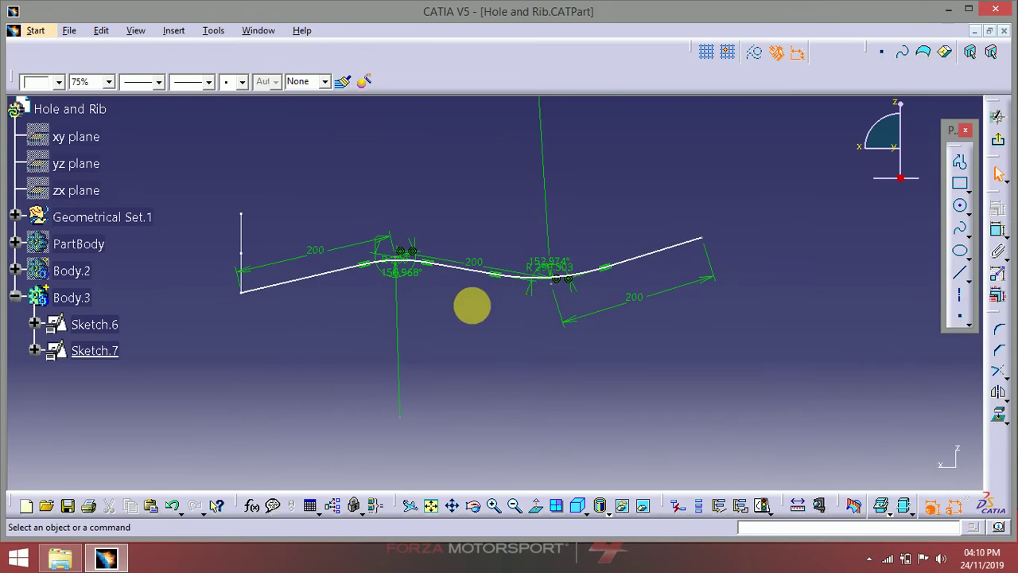
pyautogui.moveTo(473, 305)
pyautogui.mouseDown(button='middle')
pyautogui.moveTo(539, 268)
pyautogui.moveTo(738, 323)
pyautogui.mouseUp(button='middle')
# Try deleting the whole path curve with its constraints in one selection, and undo that deletion.
pyautogui.moveTo(793, 296)
pyautogui.mouseDown()
pyautogui.moveTo(545, 212)
pyautogui.moveTo(341, 188)
pyautogui.mouseUp()
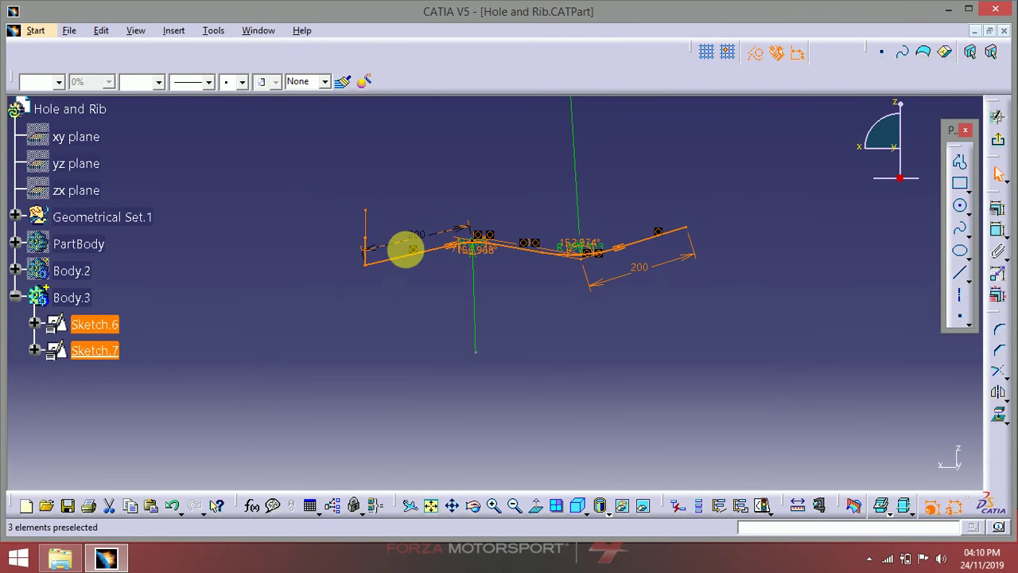
pyautogui.rightClick(410, 256)
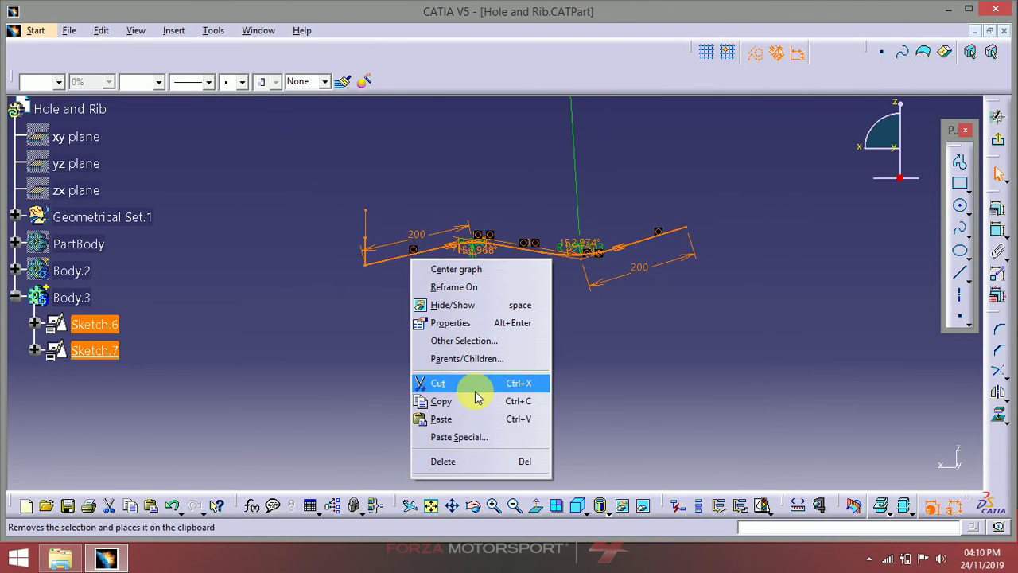
pyautogui.click(461, 464)
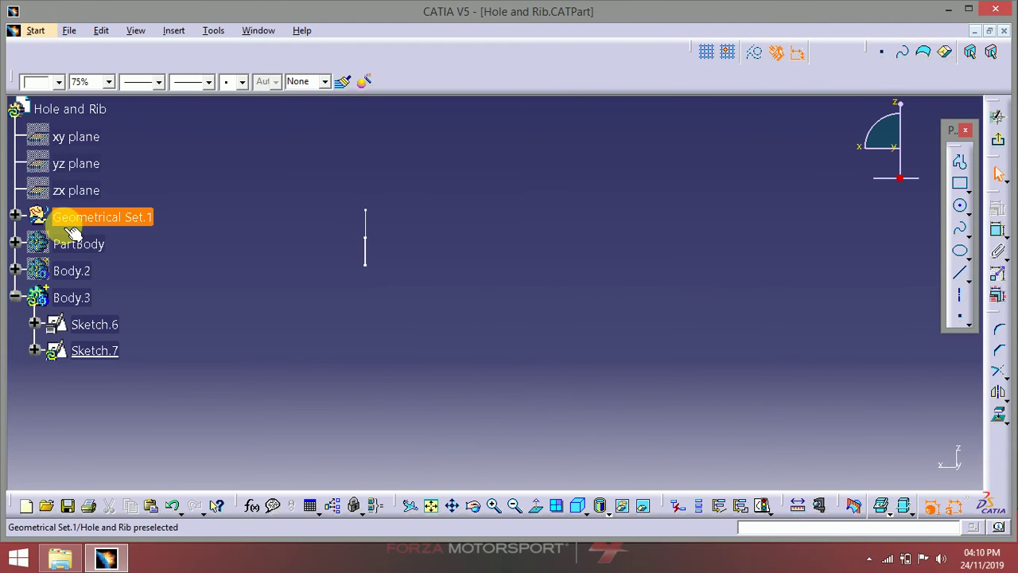
pyautogui.hotkey('ctrl', 'z')
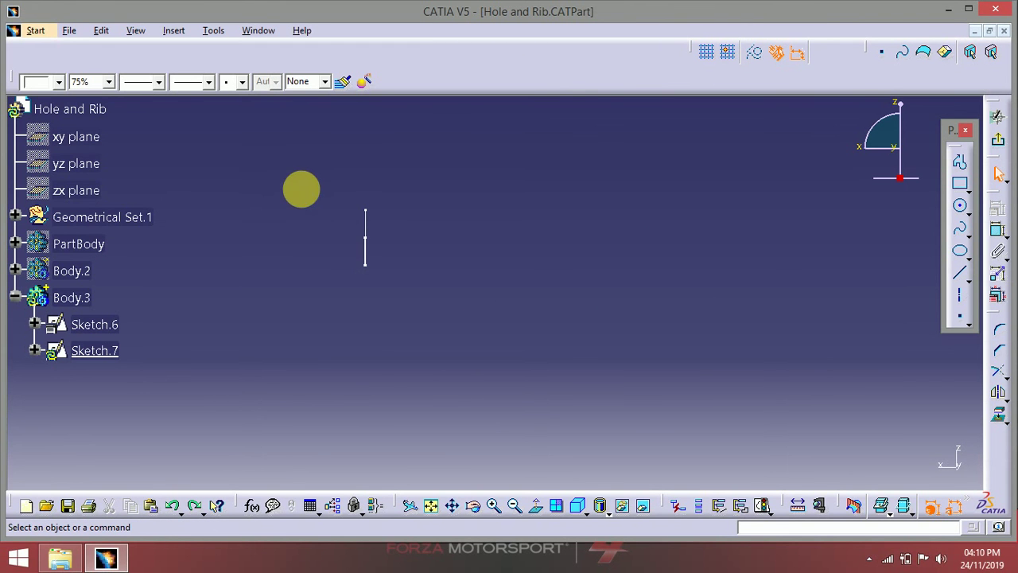
pyautogui.hotkey('ctrl', 'y')
pyautogui.click(359, 318)
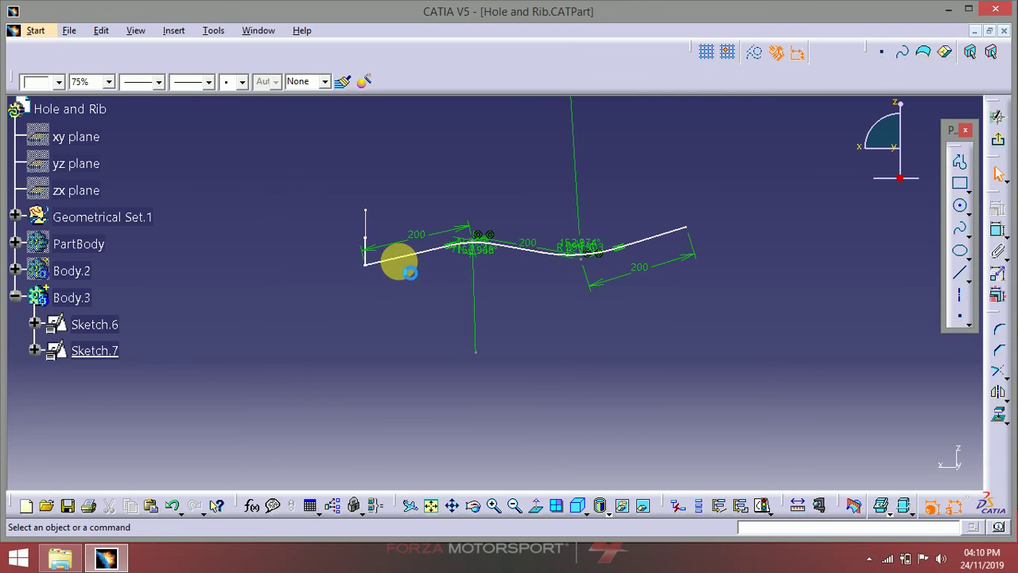
# Delete the path's first line, followed by all its remaining curves and constraints.
pyautogui.rightClick(398, 260)
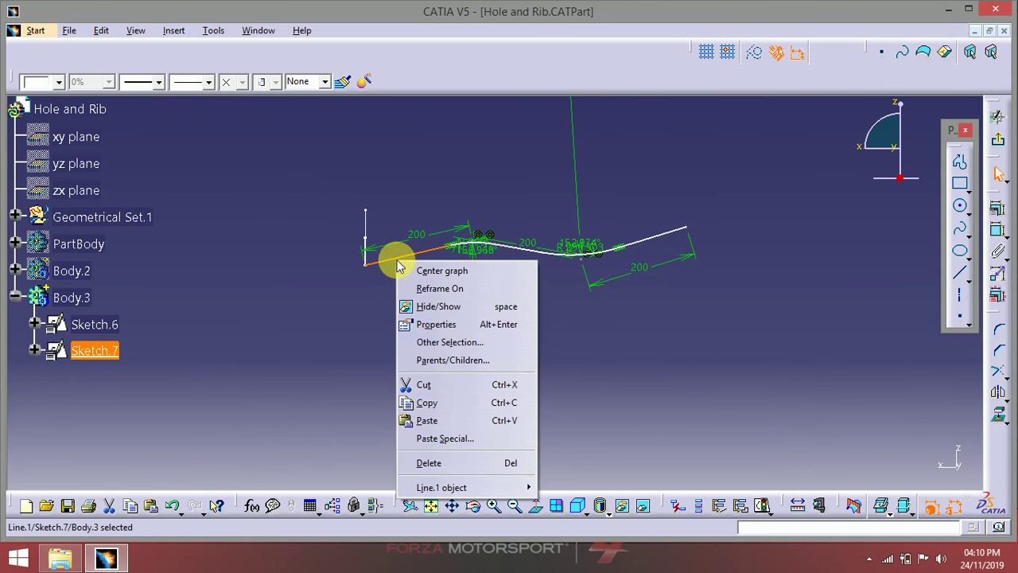
pyautogui.click(429, 462)
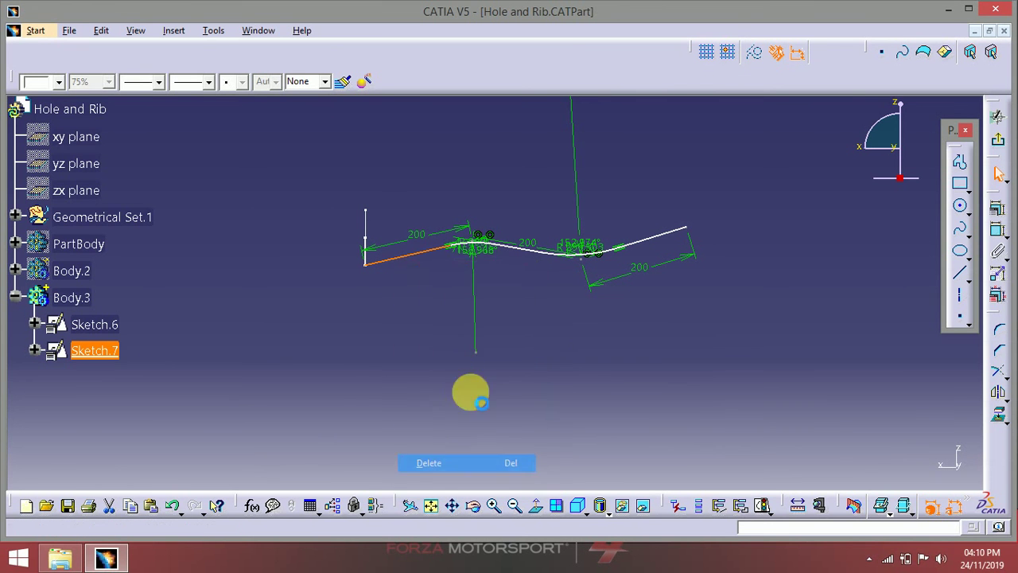
pyautogui.moveTo(860, 342)
pyautogui.mouseDown()
pyautogui.moveTo(477, 209)
pyautogui.moveTo(436, 171)
pyautogui.mouseUp()
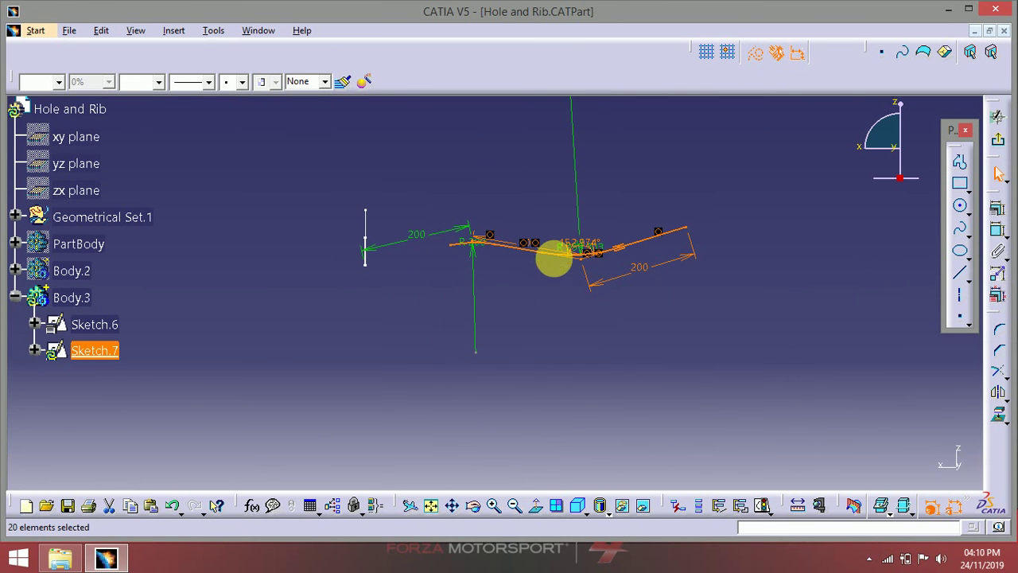
pyautogui.rightClick(563, 261)
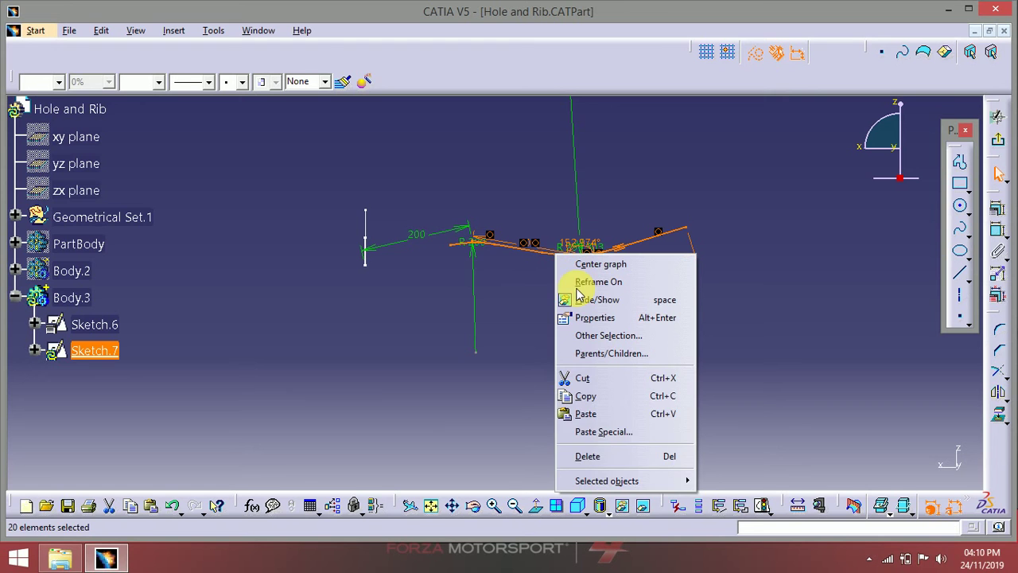
pyautogui.click(611, 455)
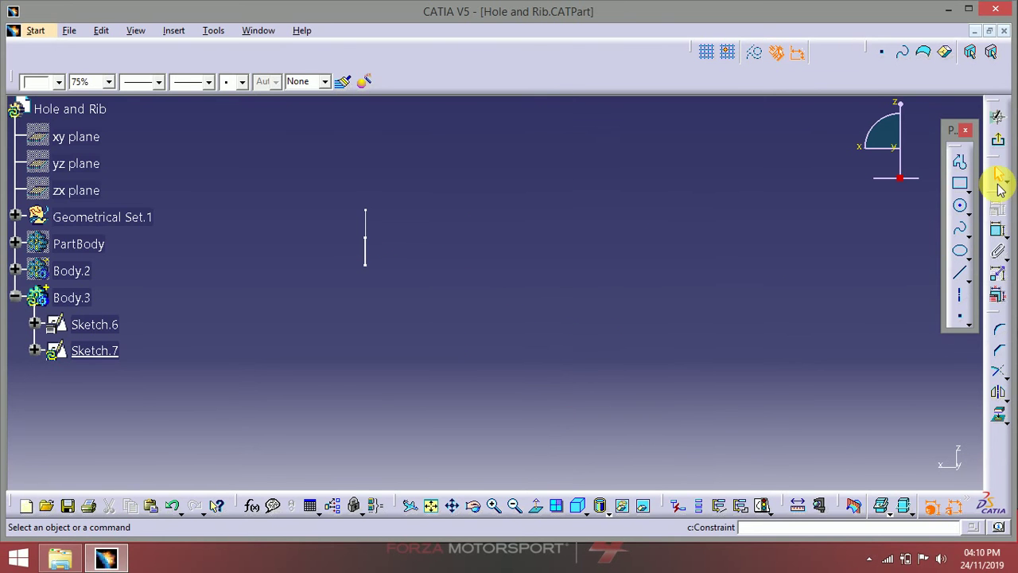
# Show the zx plane and orient the view normal to the sketch.
pyautogui.moveTo(469, 257)
pyautogui.mouseDown(button='middle')
pyautogui.moveTo(568, 291)
pyautogui.moveTo(430, 251)
pyautogui.mouseUp(button='middle')
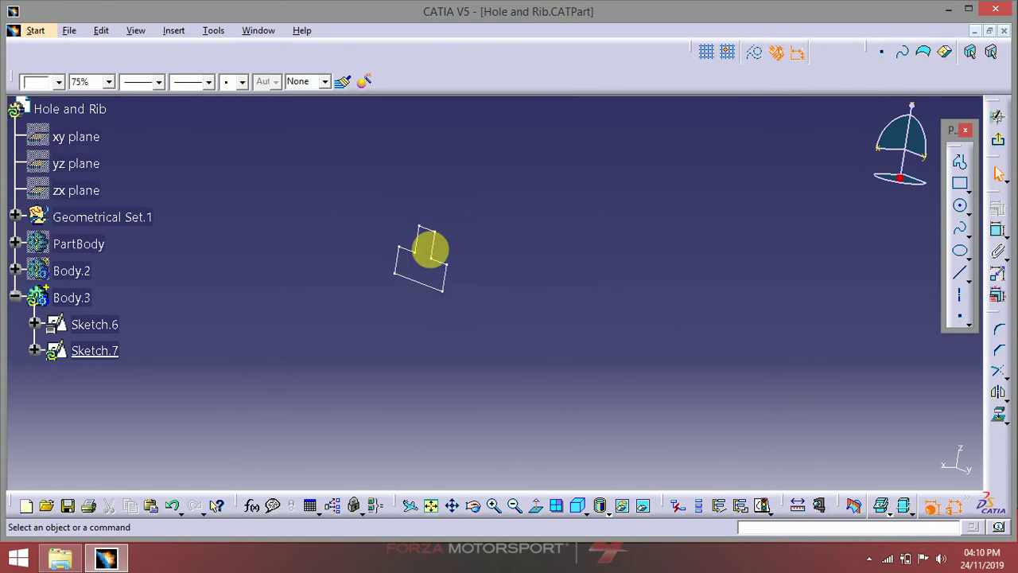
pyautogui.click(71, 190)
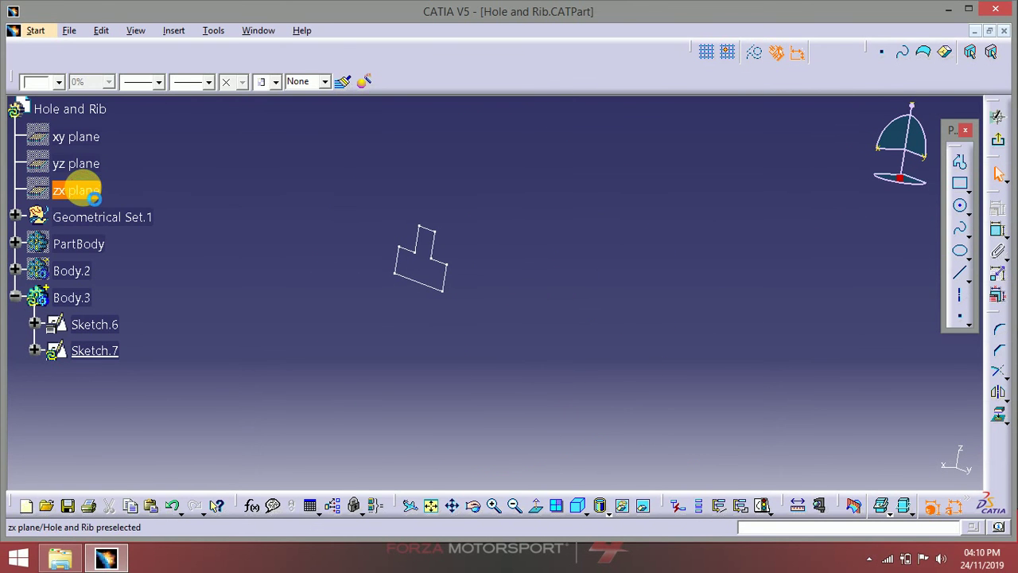
pyautogui.moveTo(616, 263)
pyautogui.mouseDown(button='middle')
pyautogui.moveTo(691, 295)
pyautogui.moveTo(576, 280)
pyautogui.moveTo(582, 272)
pyautogui.mouseUp(button='middle')
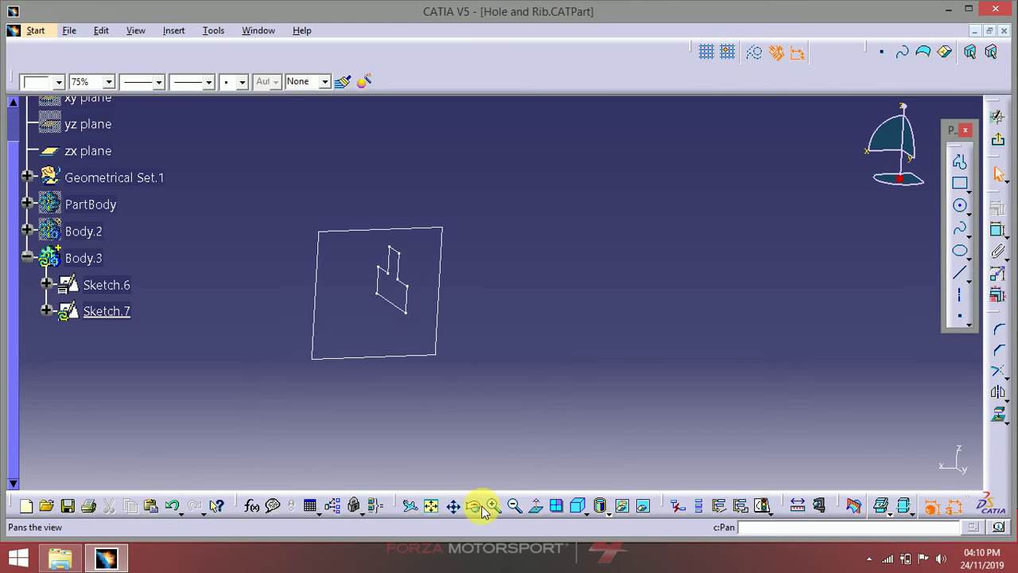
pyautogui.click(538, 509)
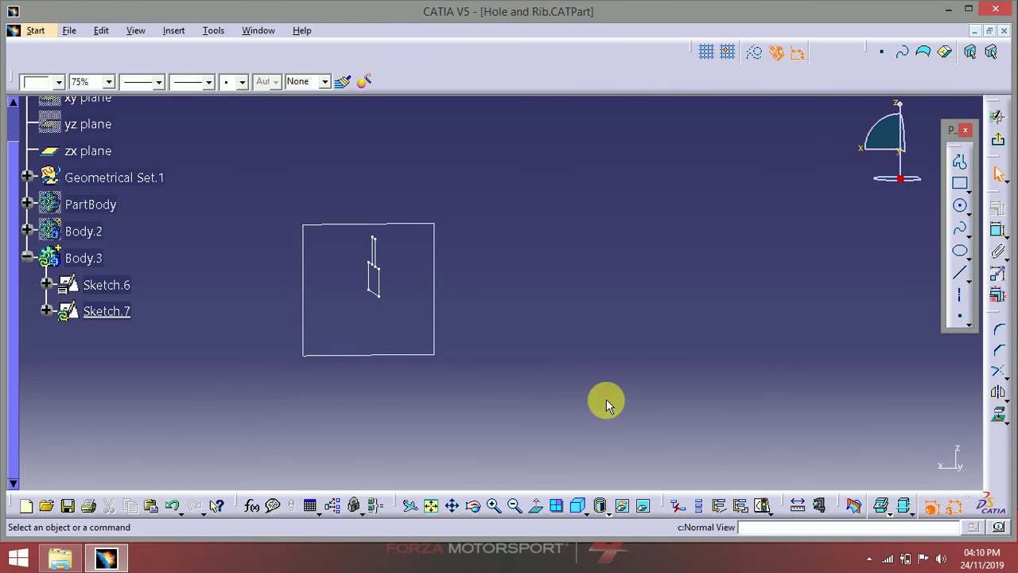
# Draw an open looping spline through seven control points, starting at the lower end of the profile's vertical line and ending short of it.
pyautogui.click(960, 162)
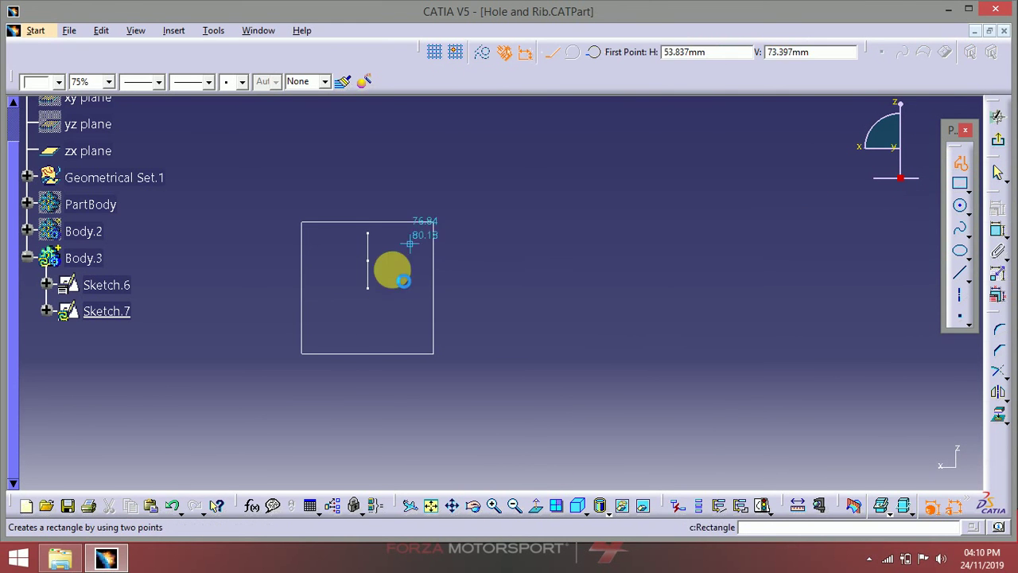
pyautogui.click(369, 287)
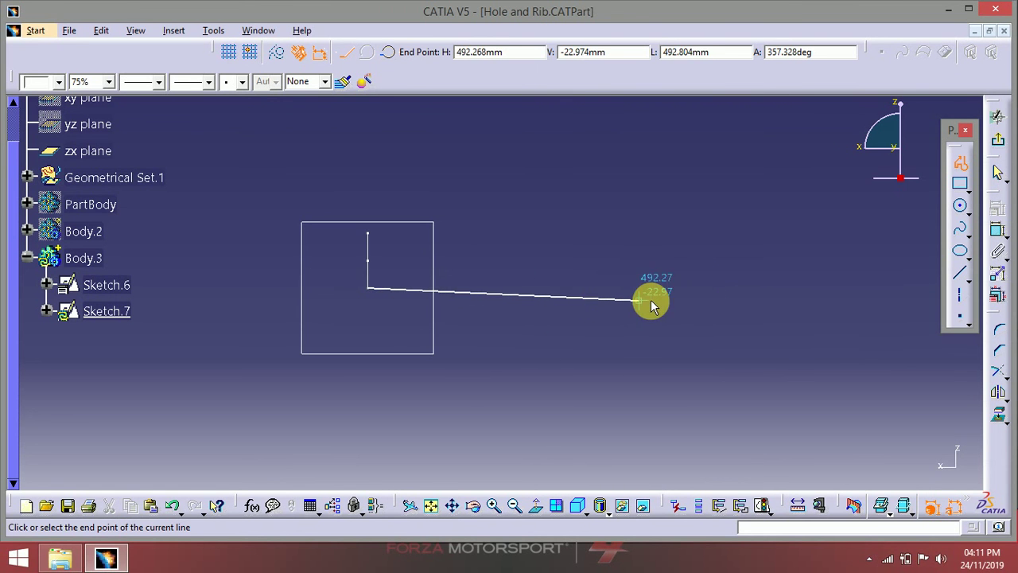
pyautogui.click(962, 230)
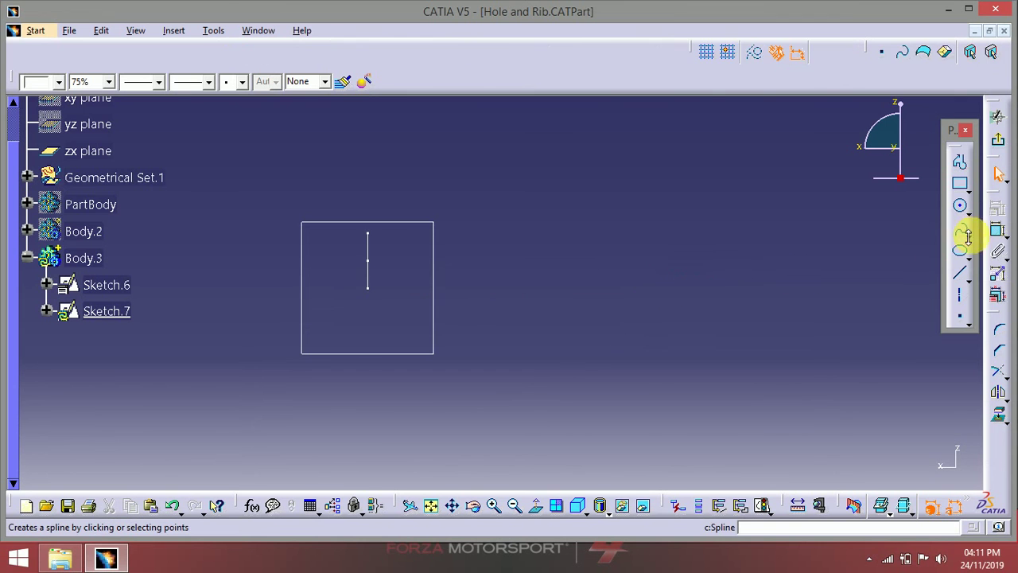
pyautogui.click(368, 288)
pyautogui.click(602, 343)
pyautogui.moveTo(607, 417)
pyautogui.mouseDown(button='middle')
pyautogui.moveTo(660, 292)
pyautogui.moveTo(659, 359)
pyautogui.moveTo(596, 393)
pyautogui.mouseUp(button='middle')
pyautogui.click(597, 409)
pyautogui.click(402, 446)
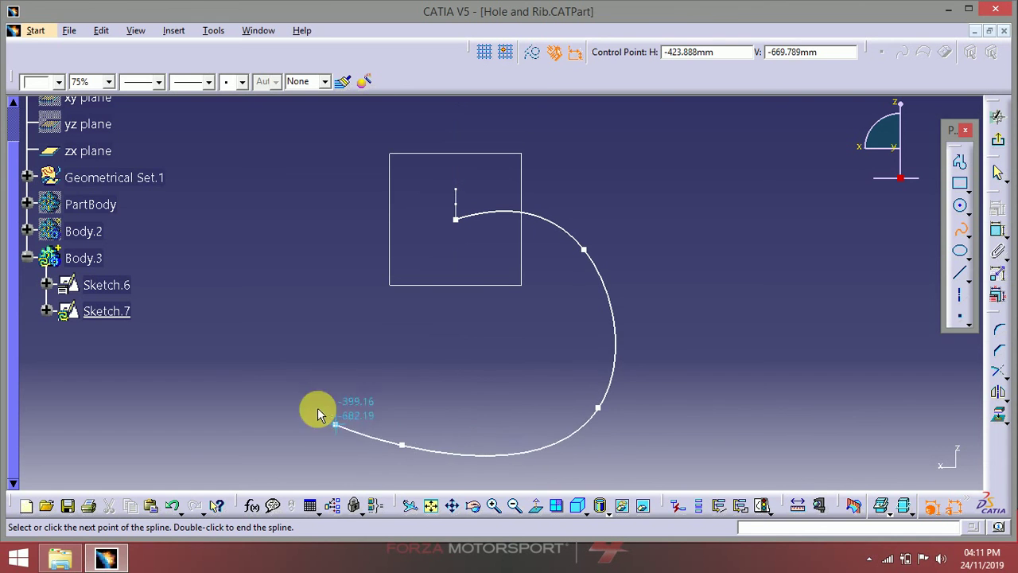
pyautogui.click(290, 346)
pyautogui.click(337, 239)
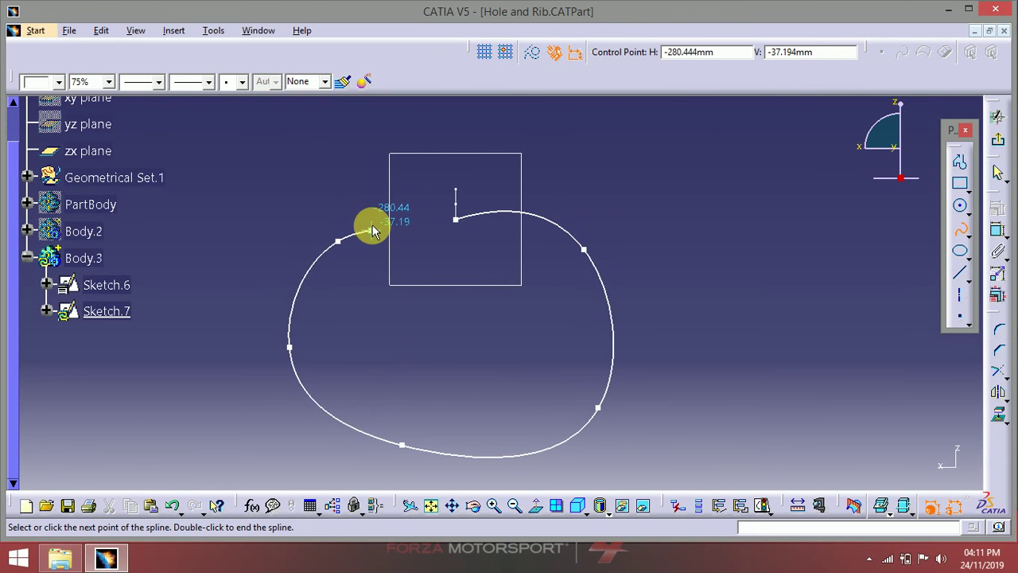
pyautogui.click(372, 228)
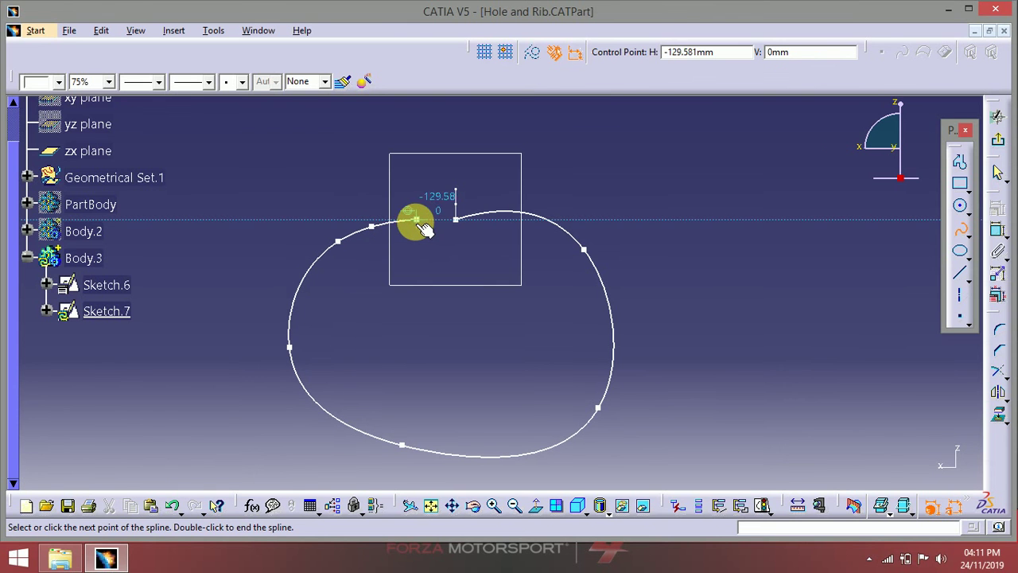
pyautogui.doubleClick(390, 208)
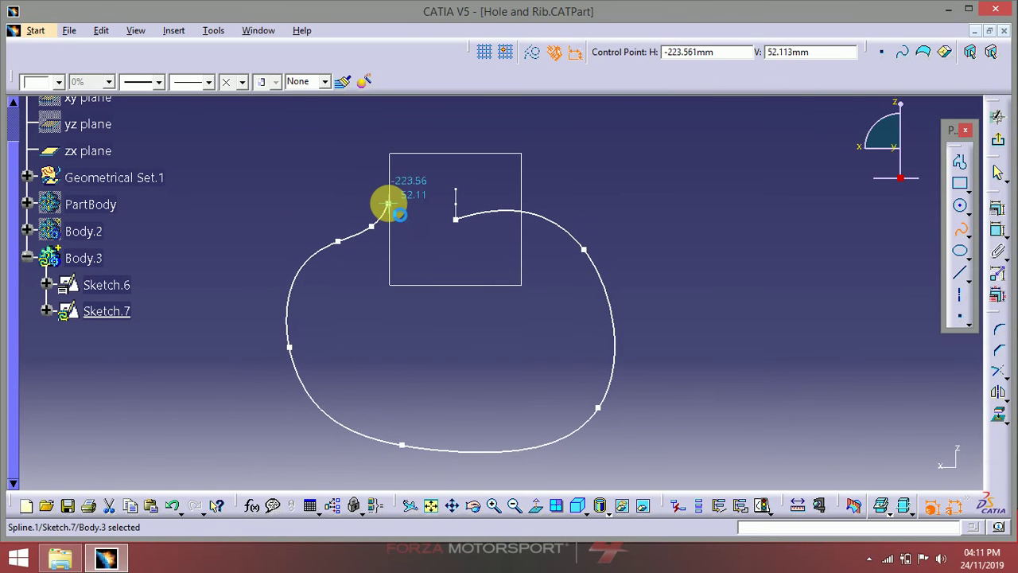
pyautogui.click(445, 260)
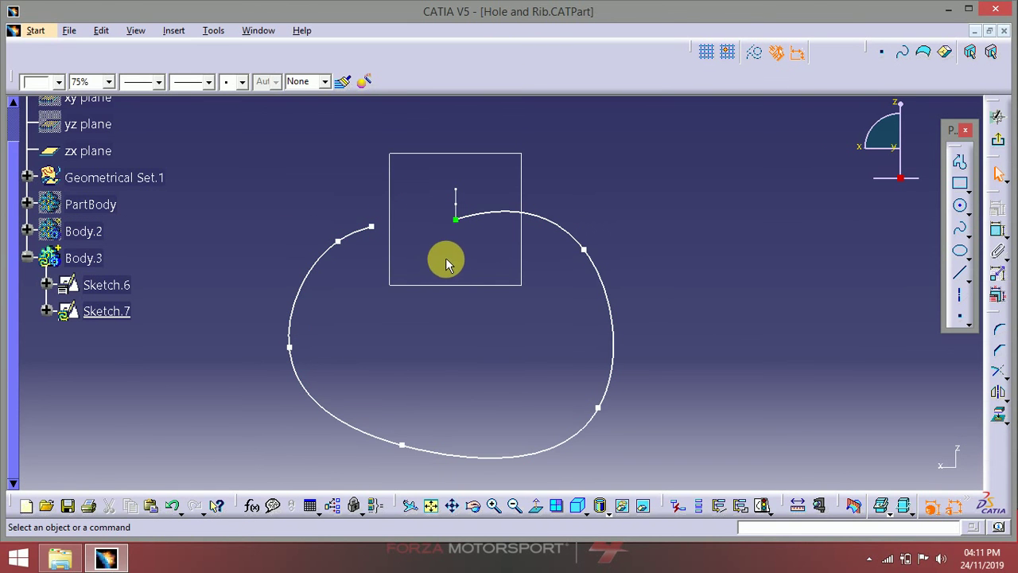
# Exit the path sketch and return to the 3D part.
pyautogui.click(962, 162)
pyautogui.click(995, 142)
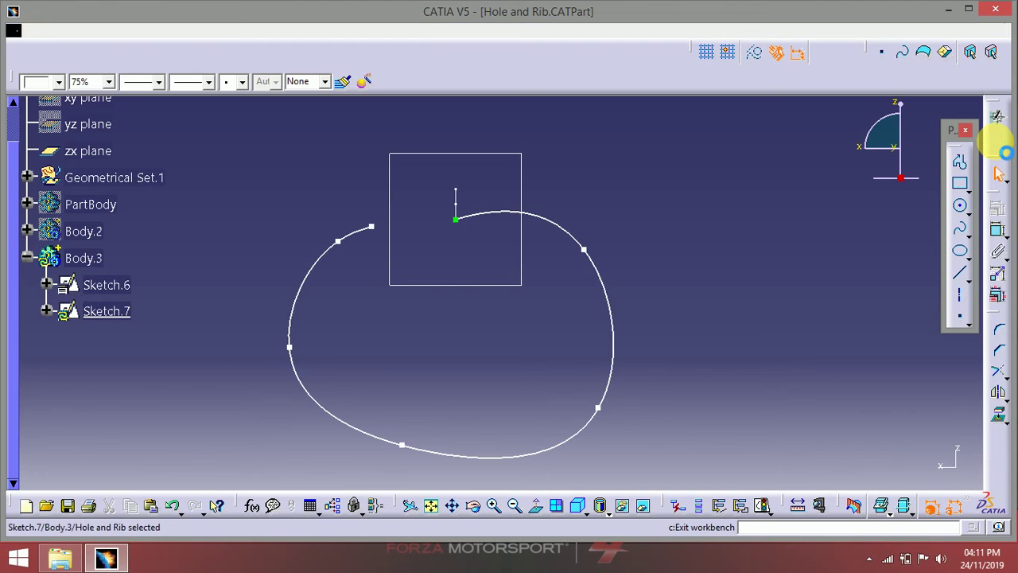
pyautogui.click(731, 237)
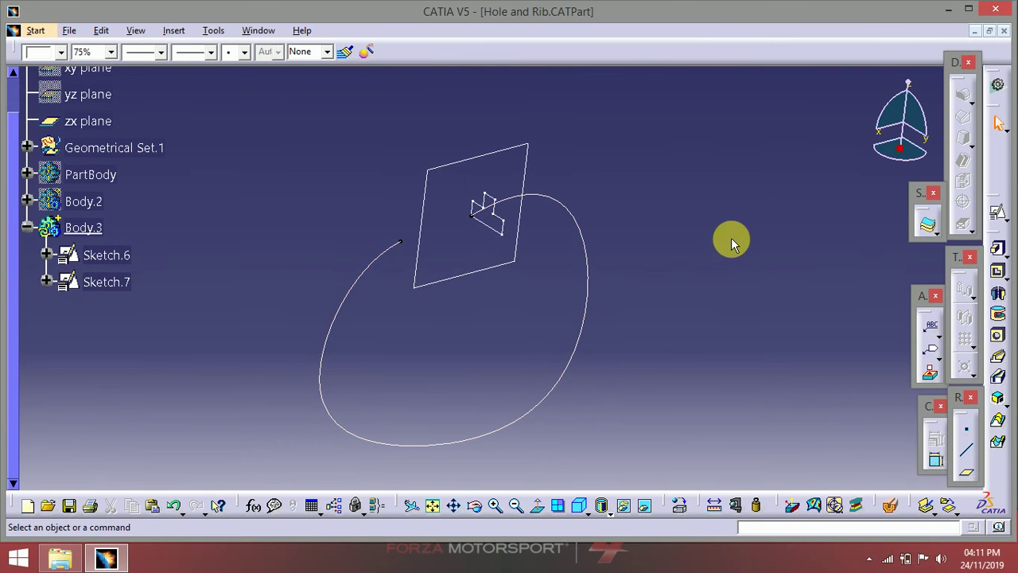
pyautogui.click(996, 375)
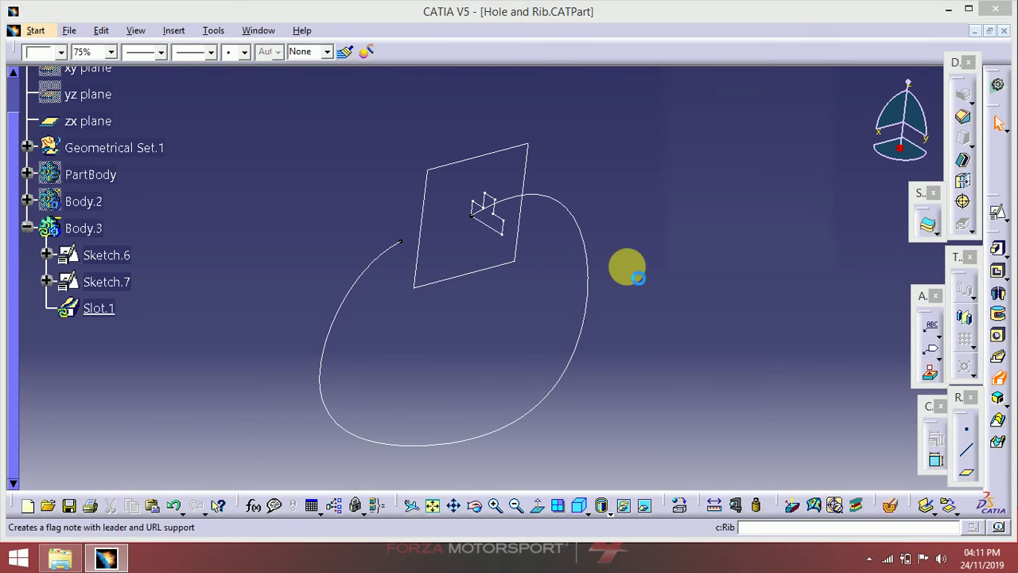
pyautogui.click(501, 228)
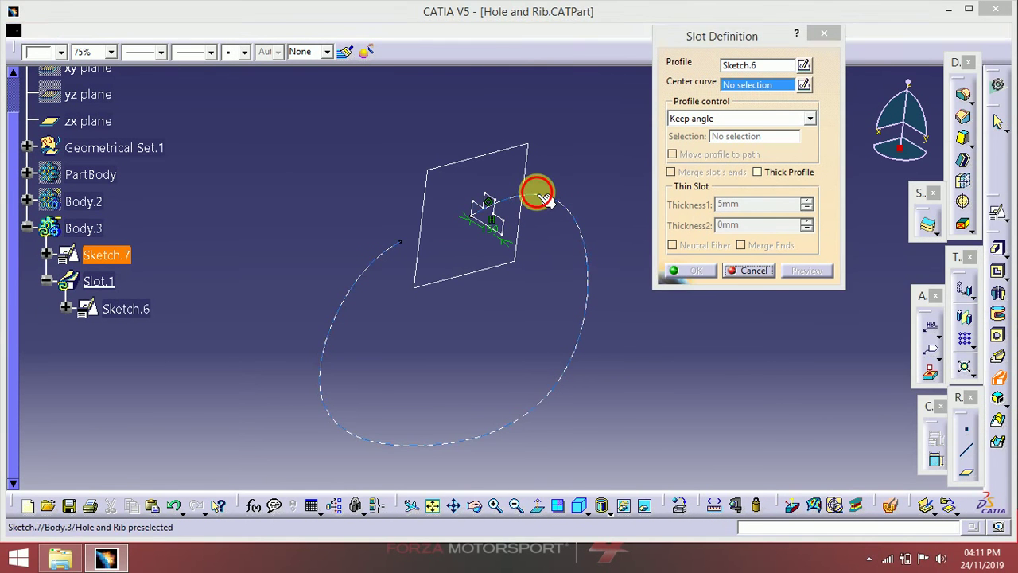
pyautogui.click(548, 203)
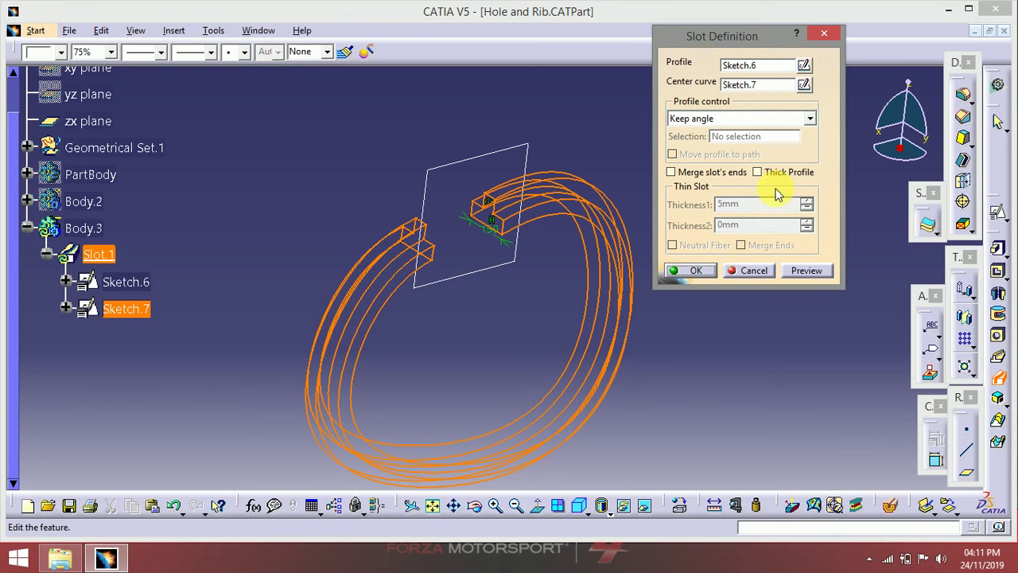
pyautogui.click(699, 175)
pyautogui.click(595, 311)
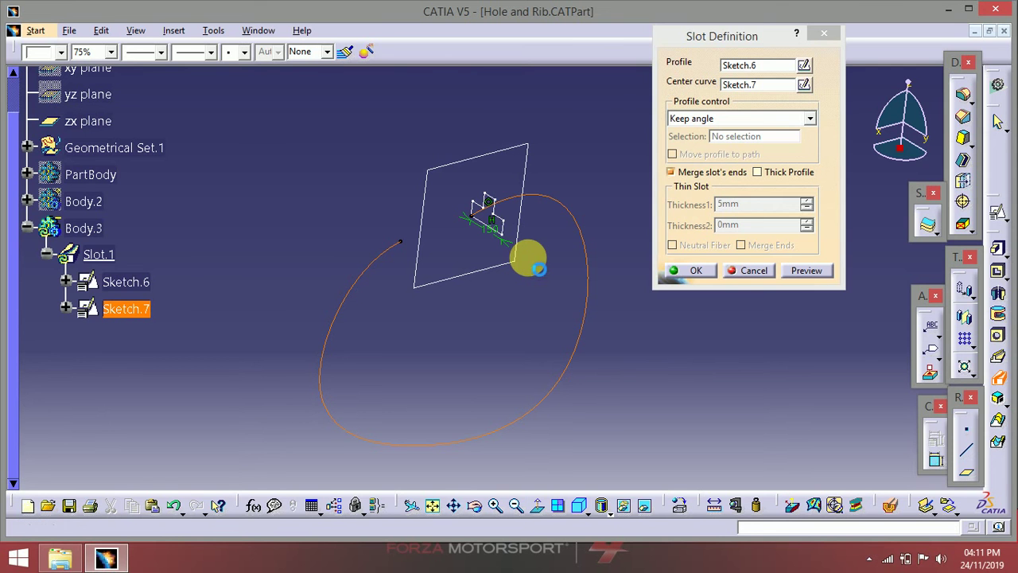
pyautogui.click(747, 271)
# Edit Sketch.7, moving the spline's last control point closer to its start and shifting the curve slightly, and exit the sketch.
pyautogui.doubleClick(404, 250)
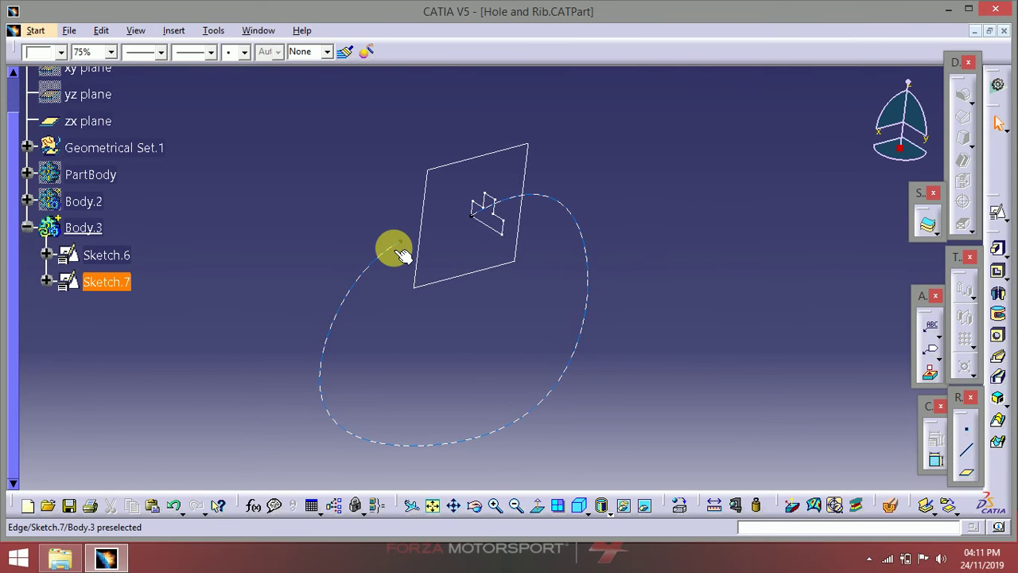
pyautogui.moveTo(393, 249)
pyautogui.mouseDown(button='middle')
pyautogui.moveTo(523, 300)
pyautogui.moveTo(627, 191)
pyautogui.mouseUp(button='middle')
pyautogui.moveTo(457, 215)
pyautogui.mouseDown()
pyautogui.moveTo(438, 227)
pyautogui.moveTo(463, 227)
pyautogui.mouseUp()
pyautogui.moveTo(708, 210); pyautogui.dragTo(709, 220)
pyautogui.click(460, 260)
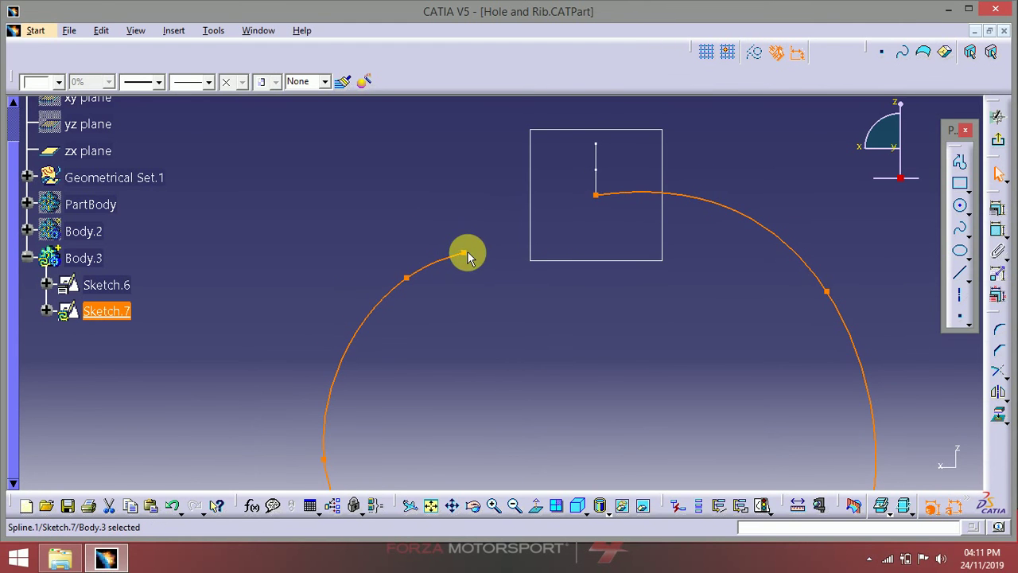
pyautogui.moveTo(473, 260); pyautogui.dragTo(562, 211)
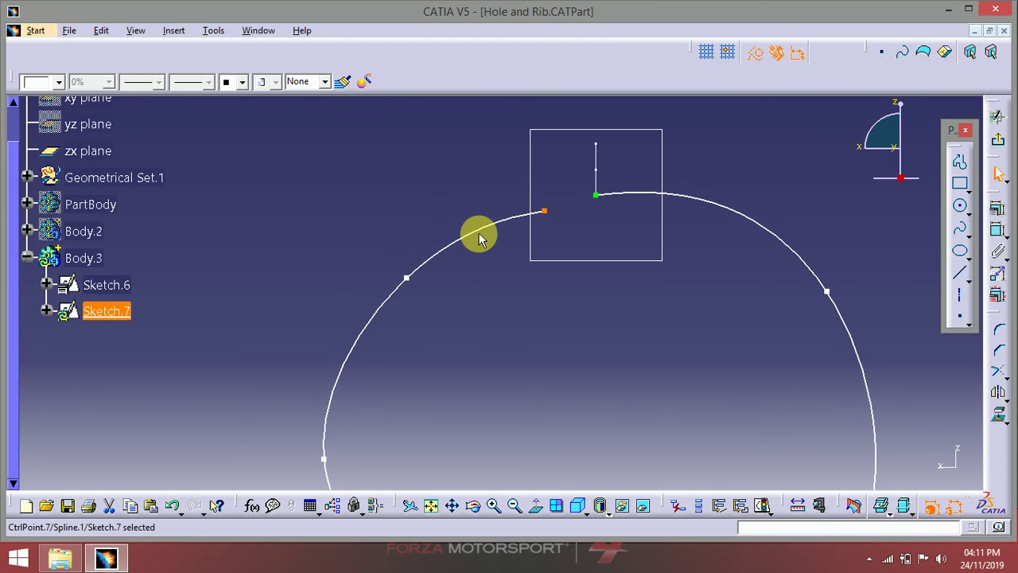
pyautogui.moveTo(404, 274)
pyautogui.mouseDown()
pyautogui.moveTo(466, 239)
pyautogui.moveTo(423, 283)
pyautogui.moveTo(442, 273)
pyautogui.moveTo(442, 287)
pyautogui.moveTo(421, 289)
pyautogui.moveTo(396, 270)
pyautogui.mouseUp()
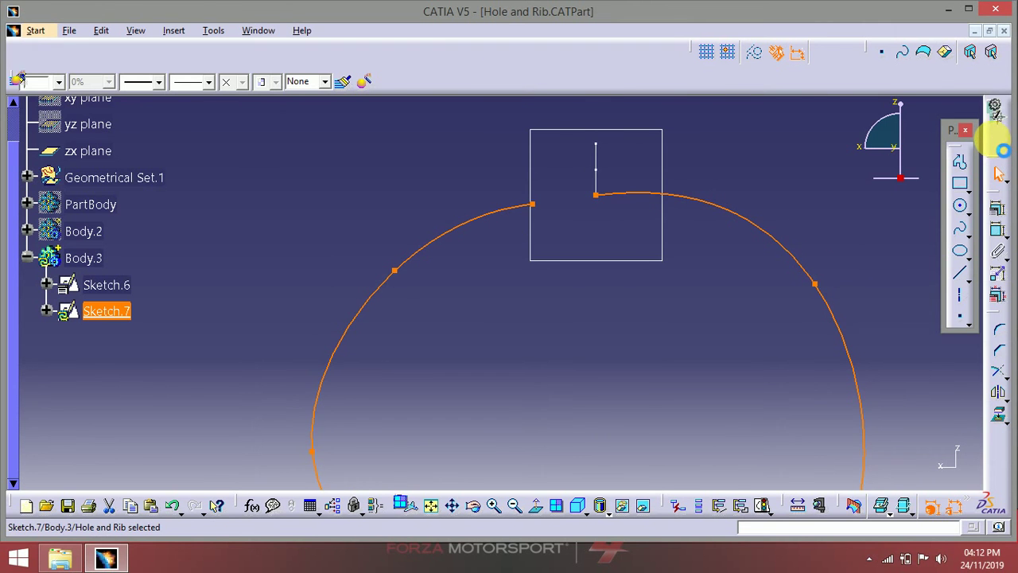
pyautogui.click(998, 146)
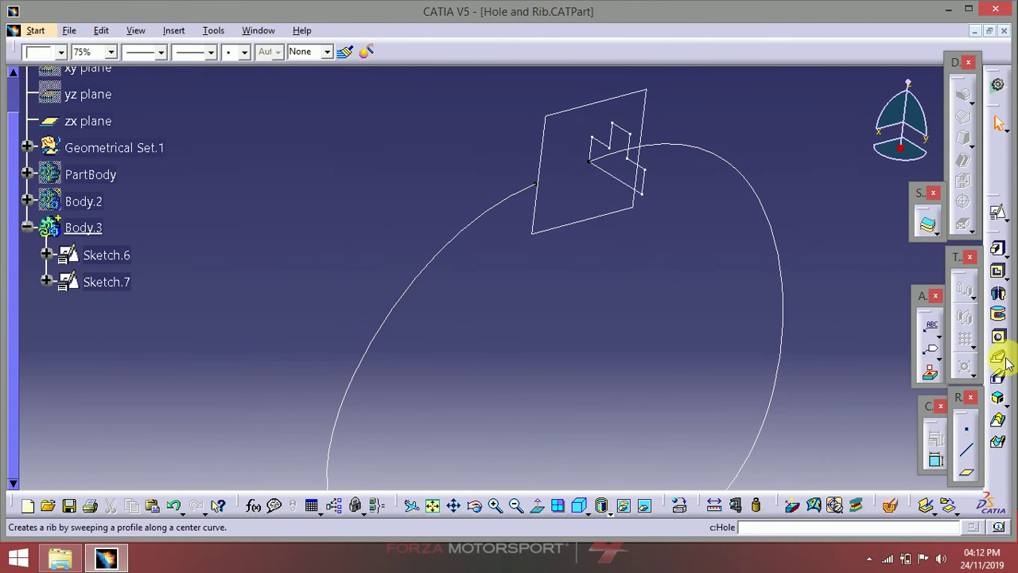
pyautogui.click(998, 363)
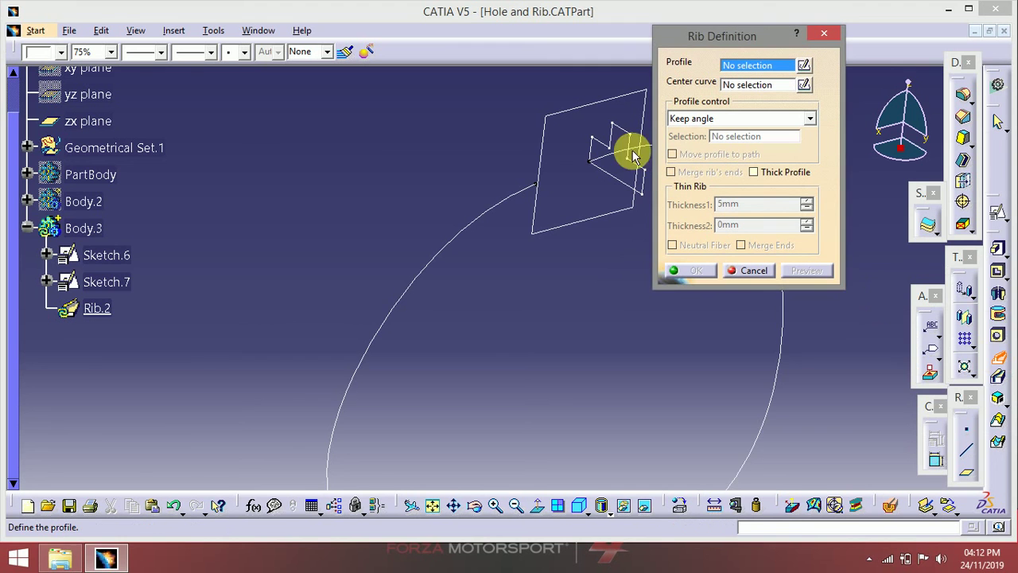
pyautogui.click(651, 154)
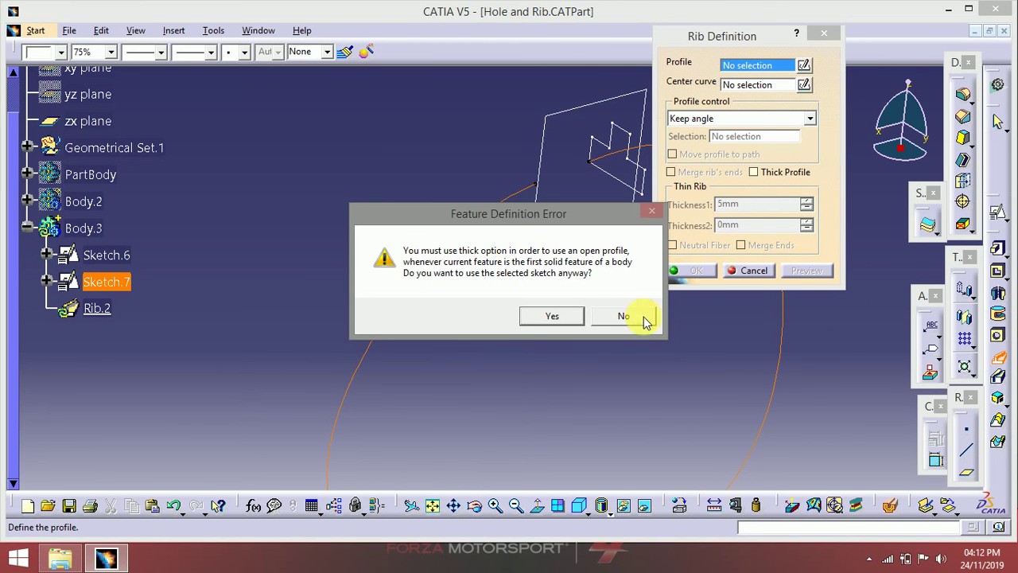
pyautogui.click(623, 315)
pyautogui.click(964, 287)
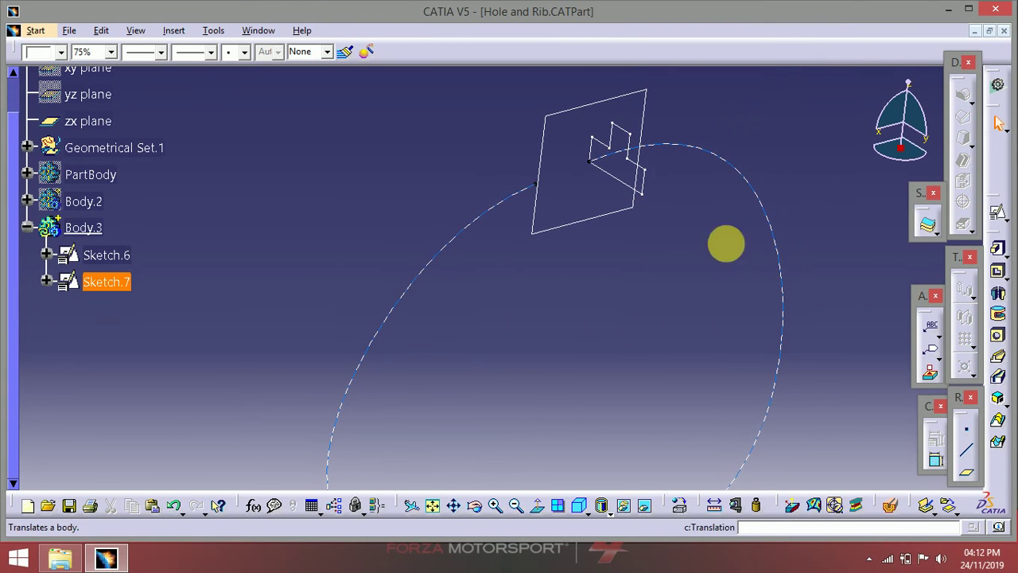
# Create a rib from the Sketch.6 profile along the Sketch.7 center curve, keeping the angle and leaving Merge rib's ends off.
pyautogui.click(997, 334)
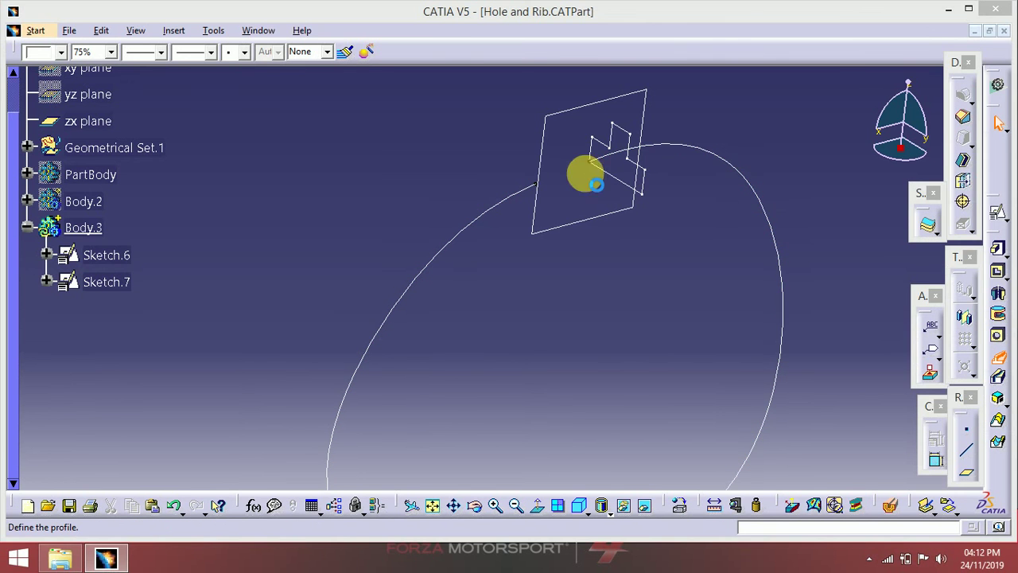
pyautogui.click(605, 162)
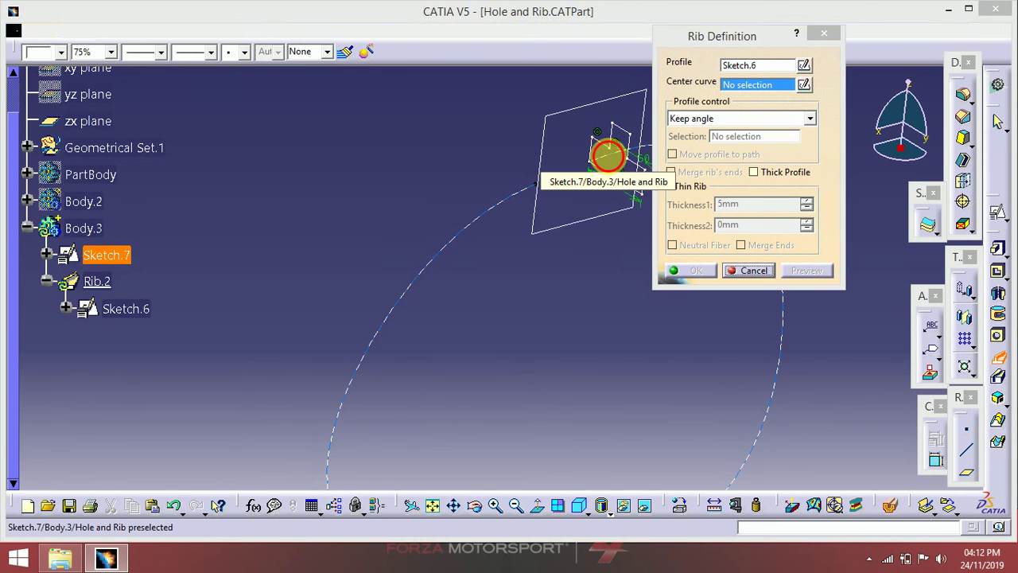
pyautogui.click(614, 163)
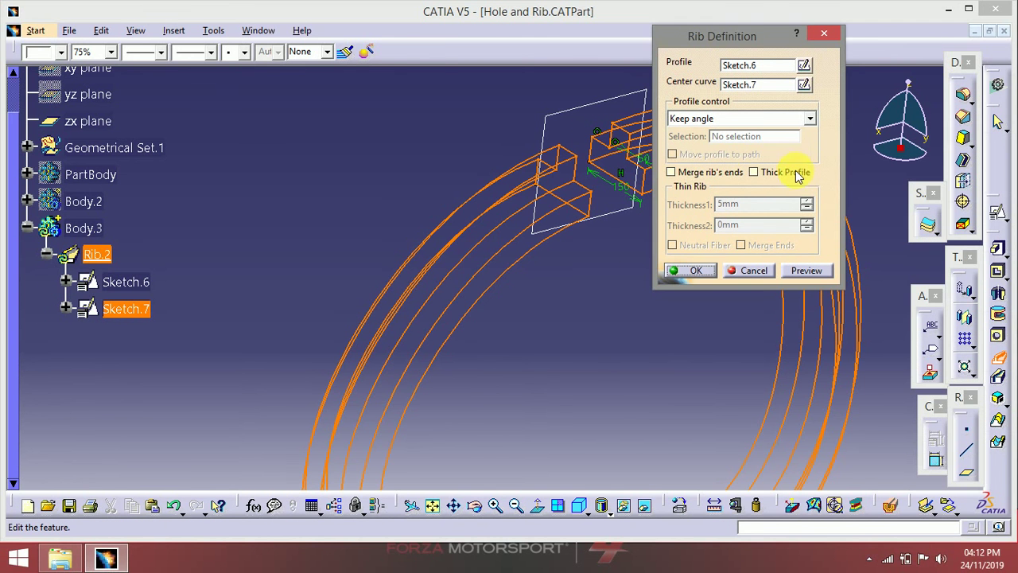
pyautogui.click(704, 175)
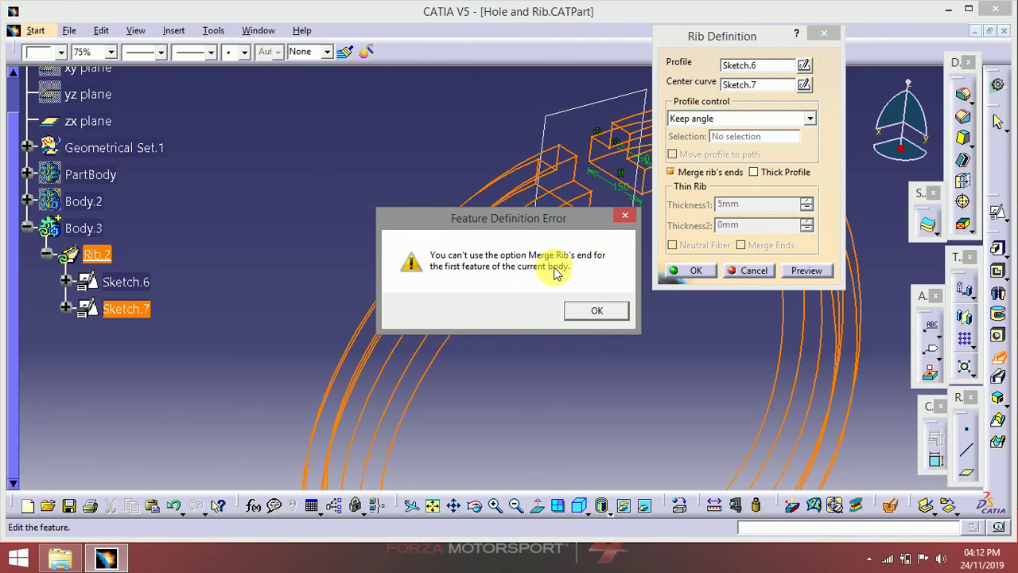
pyautogui.click(596, 311)
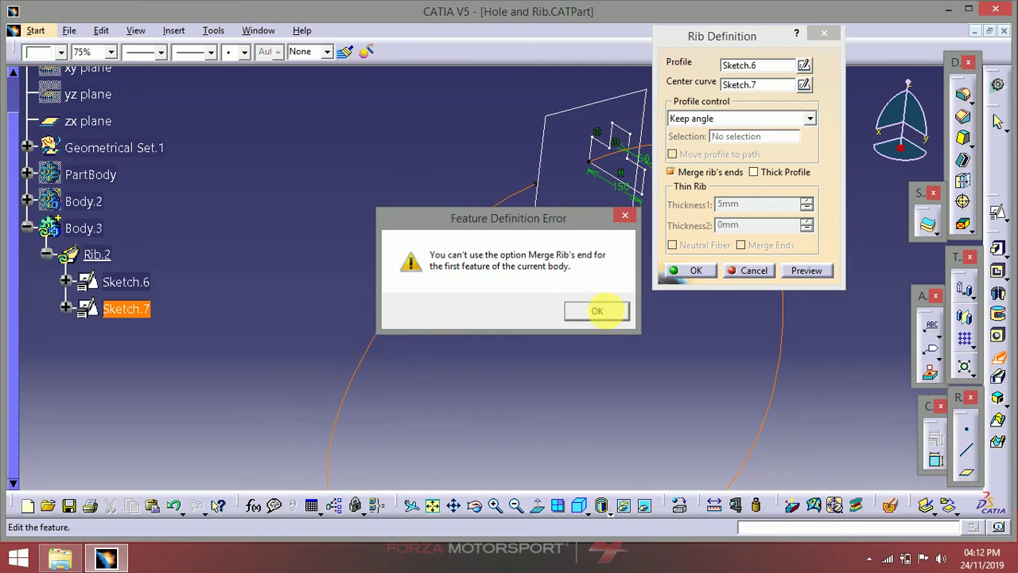
pyautogui.click(705, 175)
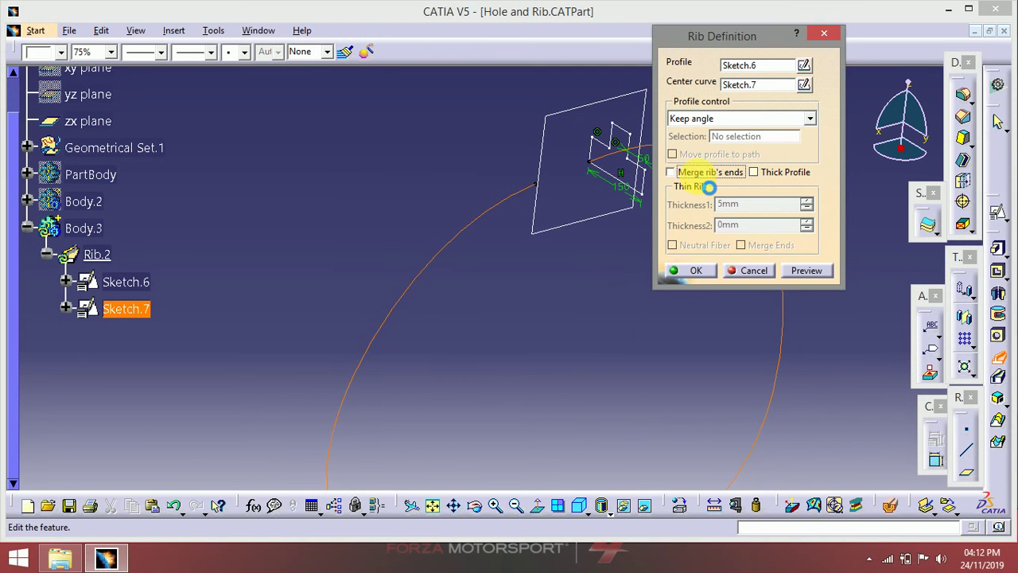
pyautogui.click(696, 271)
# Run a local update on the Hole and Rib part.
pyautogui.moveTo(644, 275); pyautogui.dragTo(600, 303, button='middle')
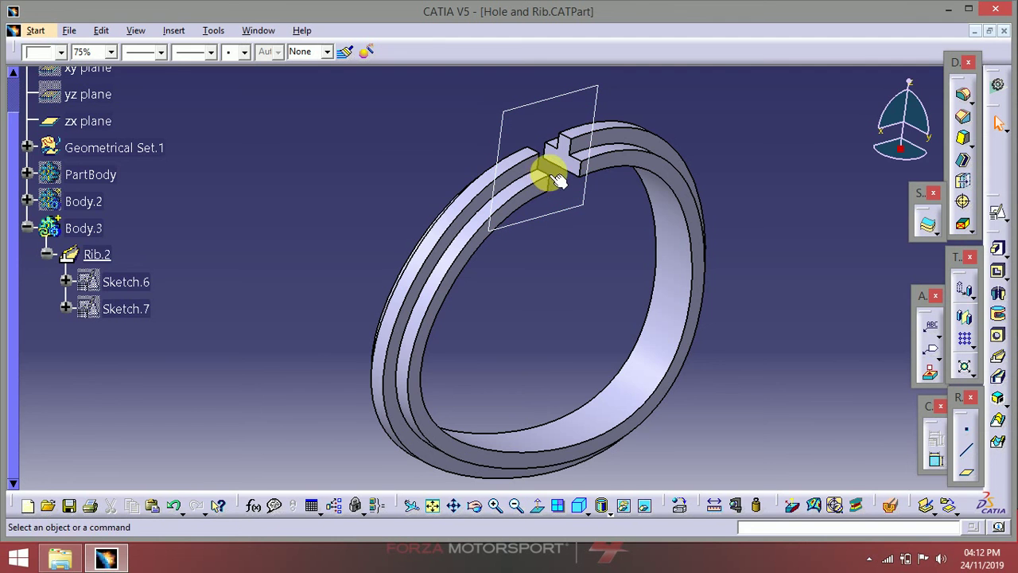
pyautogui.moveTo(601, 282); pyautogui.dragTo(530, 300, button='middle')
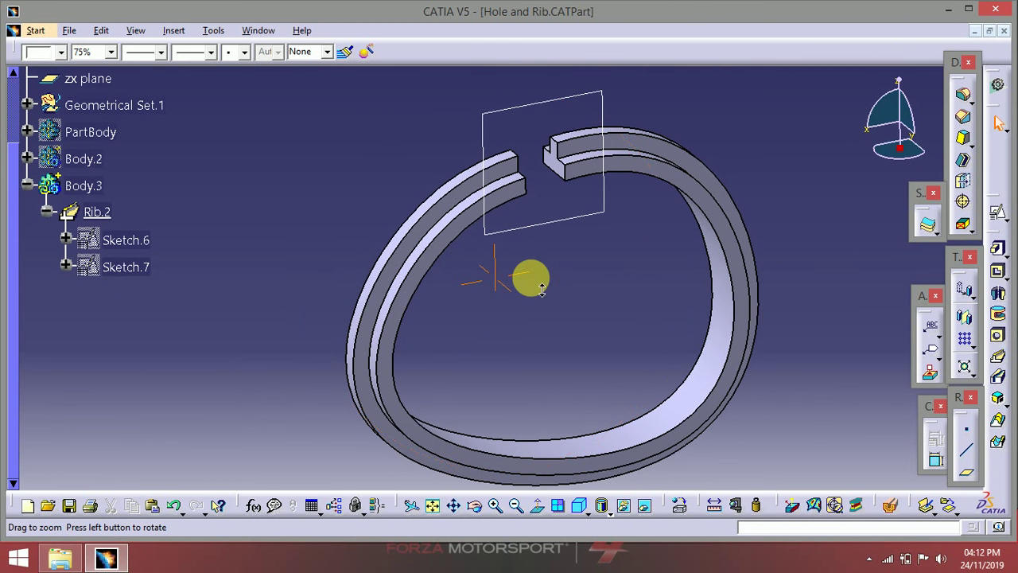
pyautogui.moveTo(540, 289); pyautogui.dragTo(534, 295, button='middle')
pyautogui.click(9, 188)
pyautogui.scroll(3, 19, 143)
pyautogui.rightClick(73, 80)
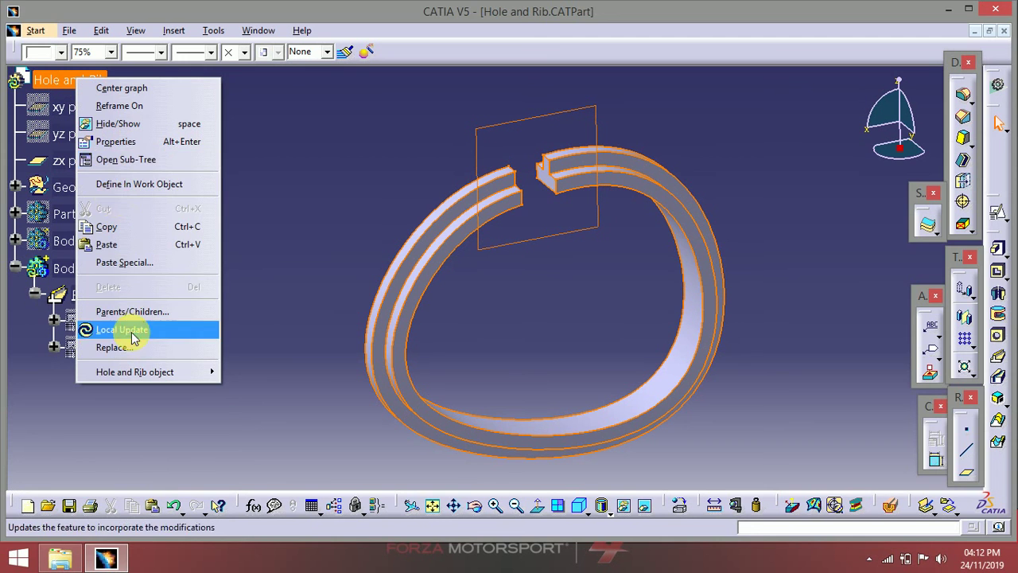
pyautogui.click(127, 330)
# Hide Body.3 and show Body.2.
pyautogui.click(75, 268)
pyautogui.click(75, 241)
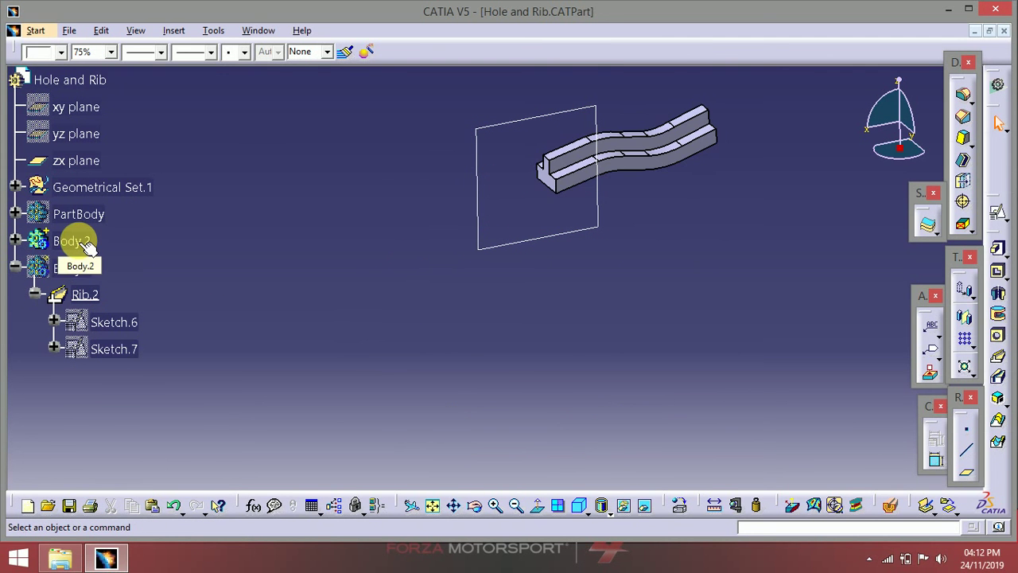
pyautogui.click(72, 214)
# Hide the zx plane at the front end of Body.2's rib.
pyautogui.moveTo(430, 272); pyautogui.dragTo(477, 247, button='middle')
pyautogui.moveTo(382, 294); pyautogui.dragTo(424, 297, button='middle')
pyautogui.rightClick(425, 297)
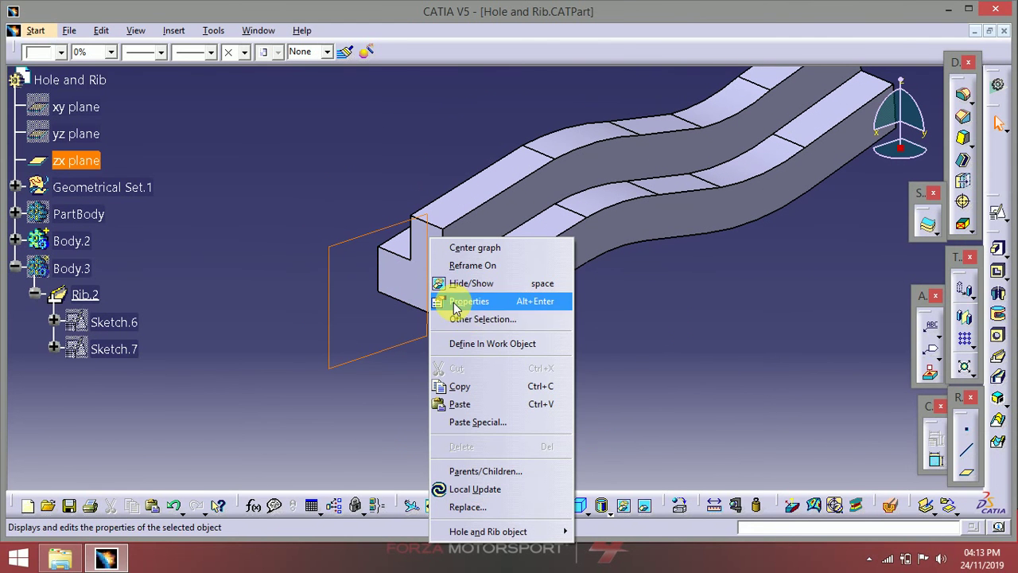
pyautogui.click(476, 283)
# Define Body.2 as the in-work object and select the stepped end face of its rib.
pyautogui.moveTo(529, 286); pyautogui.dragTo(452, 322, button='middle')
pyautogui.click(481, 317)
pyautogui.rightClick(89, 241)
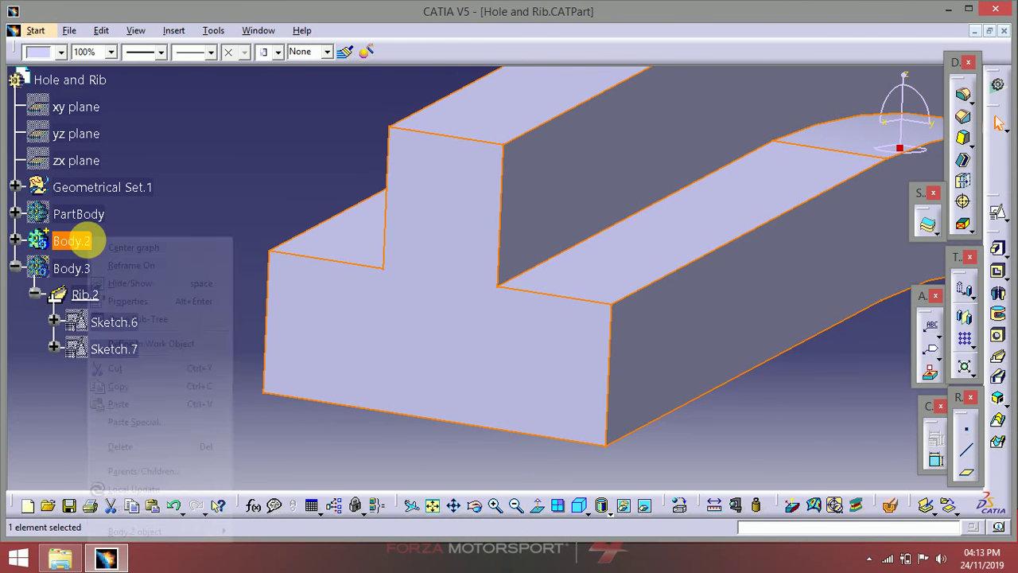
pyautogui.click(146, 344)
pyautogui.click(393, 359)
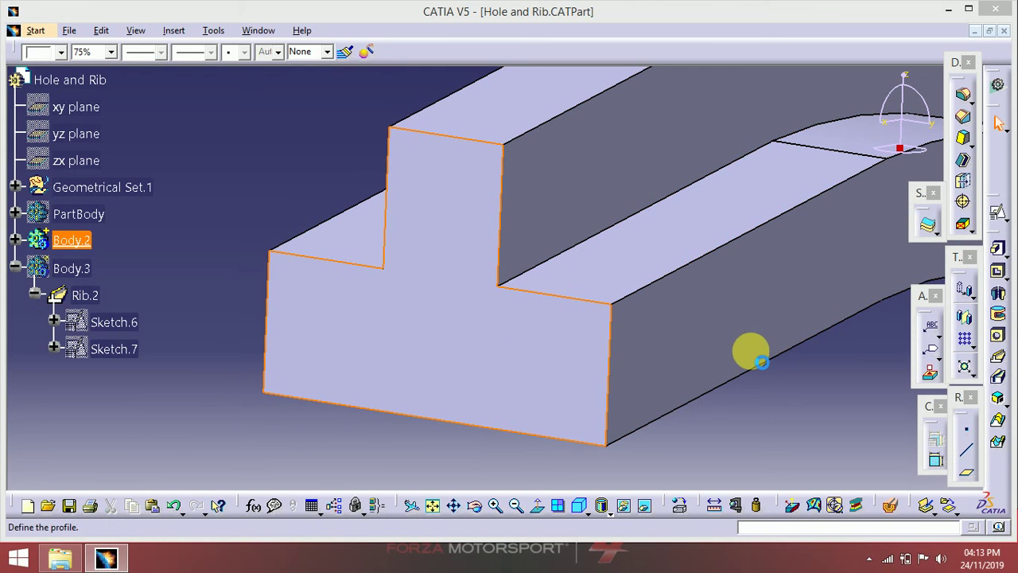
# Turn Body.2's rib into a thick profile with Thickness1 of 5 mm and Thickness2 of 0 mm.
pyautogui.doubleClick(761, 361)
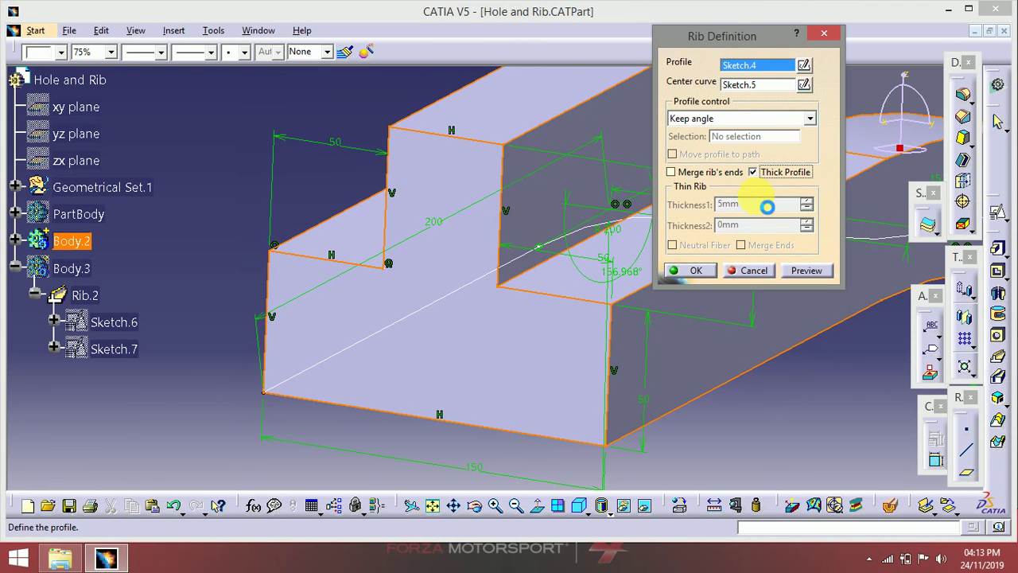
pyautogui.click(806, 270)
pyautogui.click(692, 271)
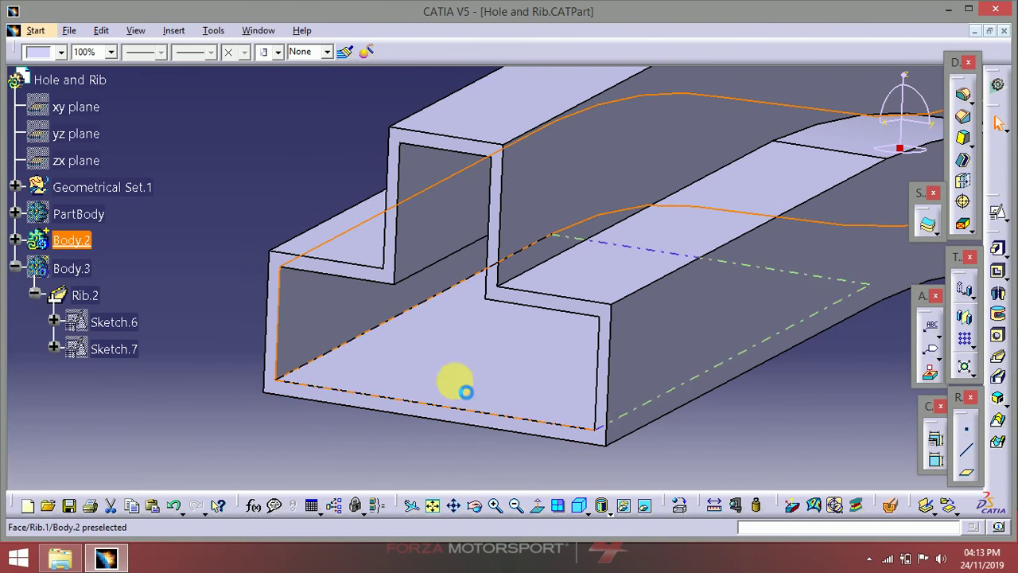
# Colour three inner faces of Body.2's hollow rib, including the floor and side walls, salmon pink.
pyautogui.click(454, 232)
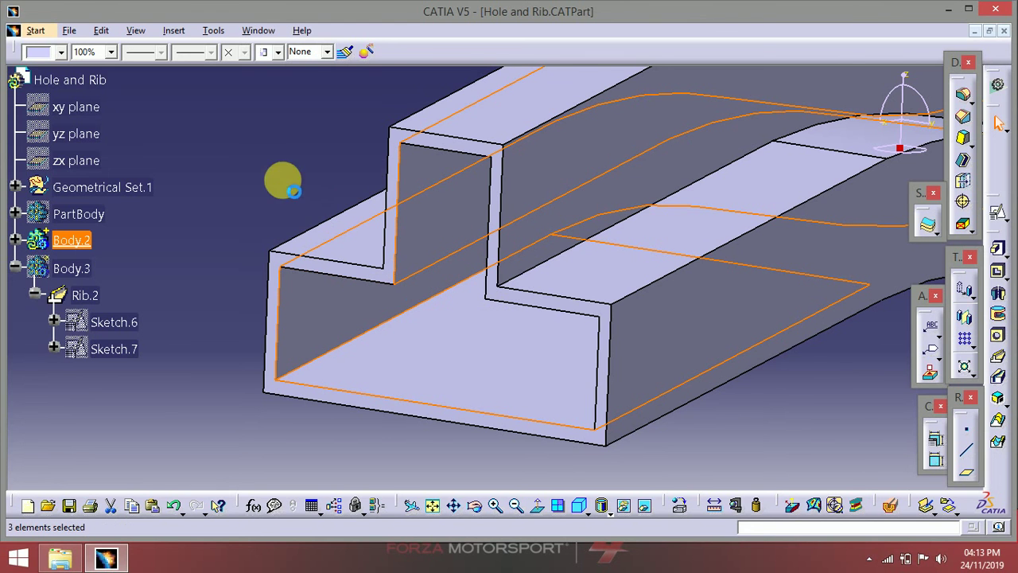
pyautogui.click(45, 53)
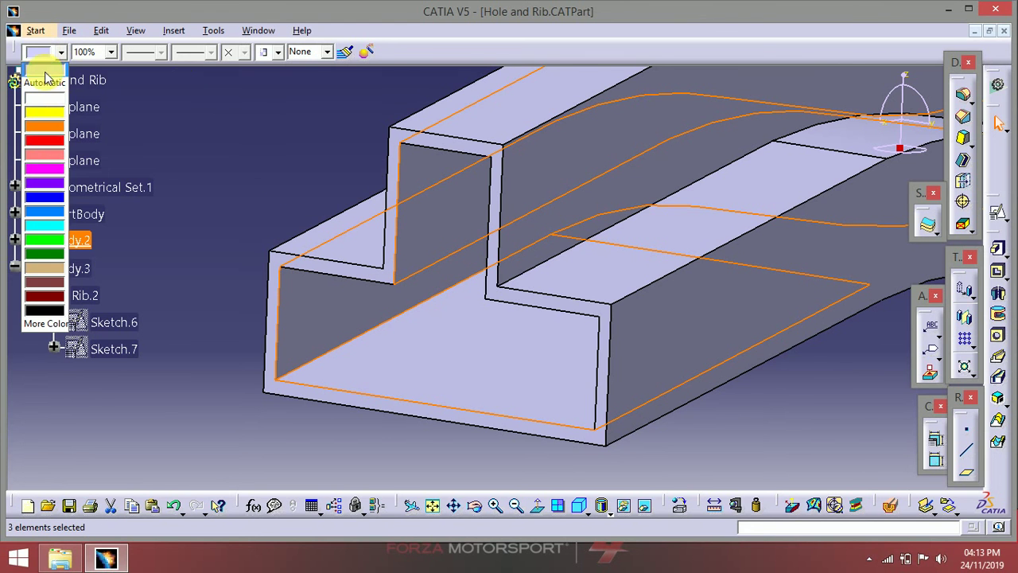
pyautogui.click(47, 151)
pyautogui.click(261, 151)
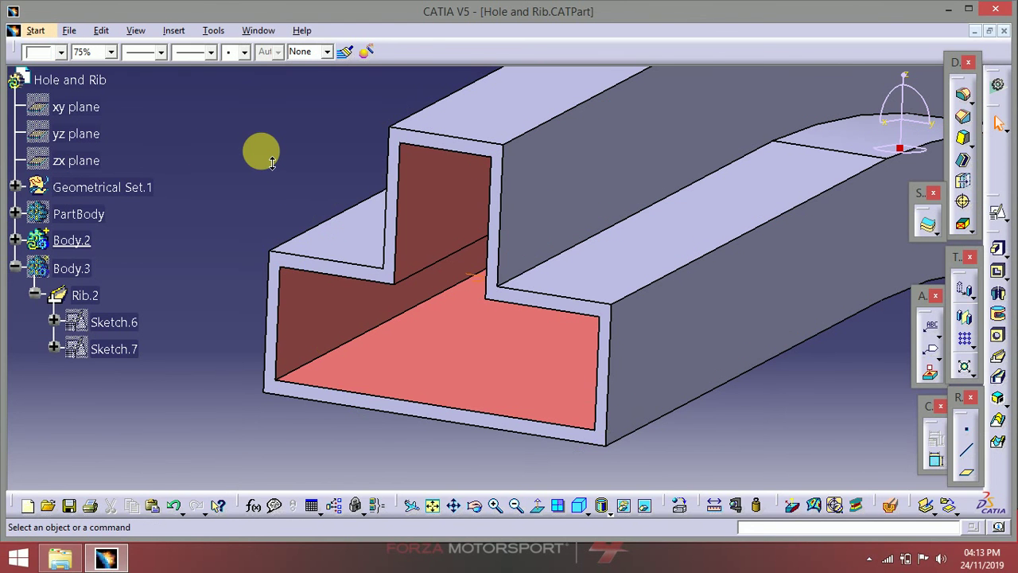
# Run a local update on the whole Hole and Rib part.
pyautogui.moveTo(272, 161); pyautogui.dragTo(263, 157, button='middle')
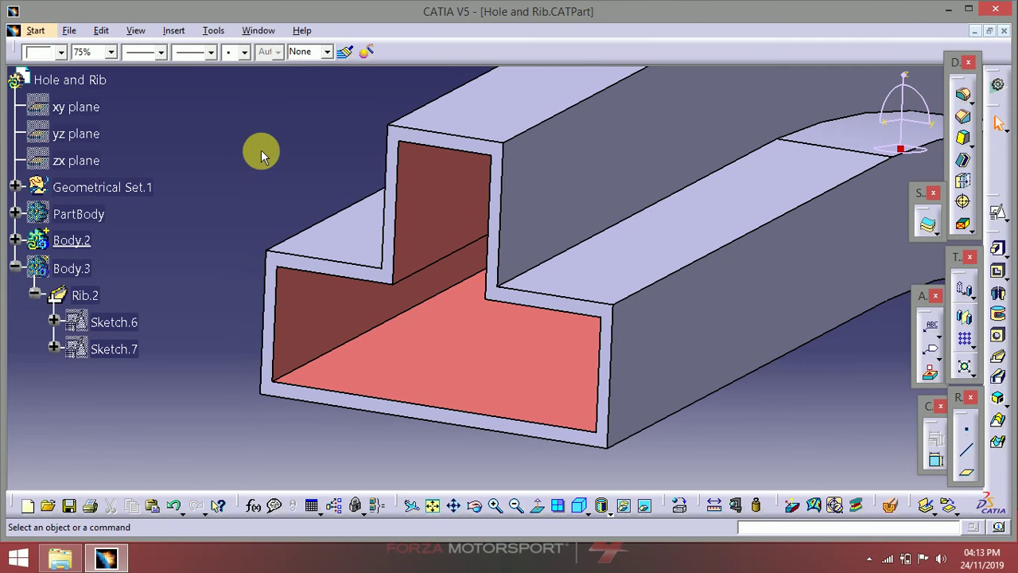
pyautogui.rightClick(94, 82)
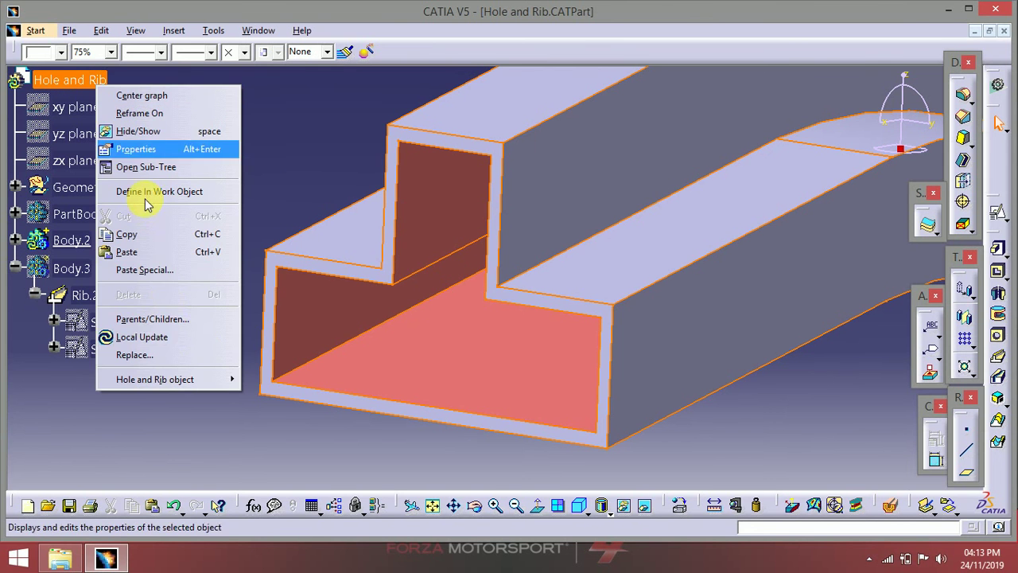
pyautogui.click(175, 337)
pyautogui.click(196, 228)
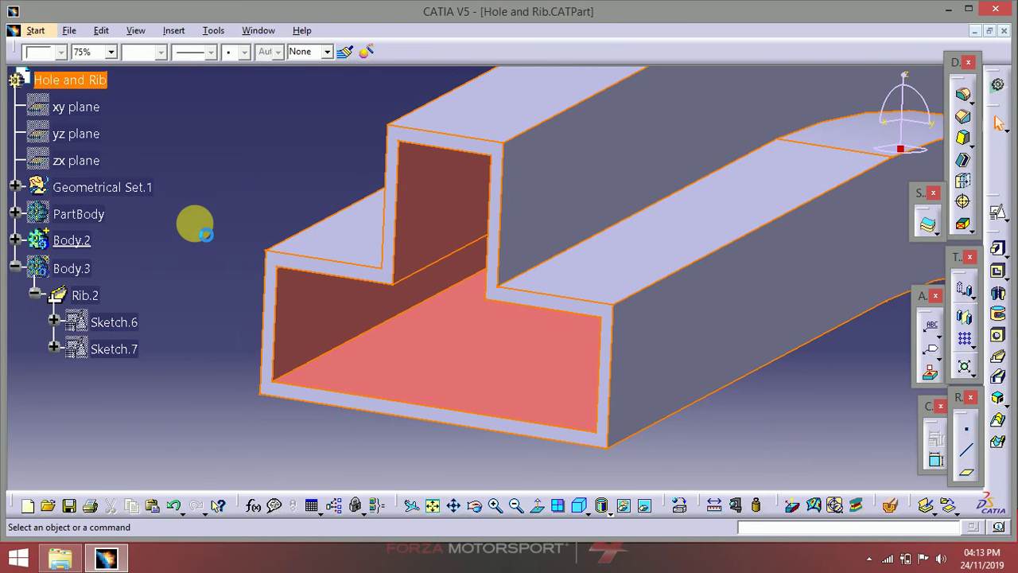